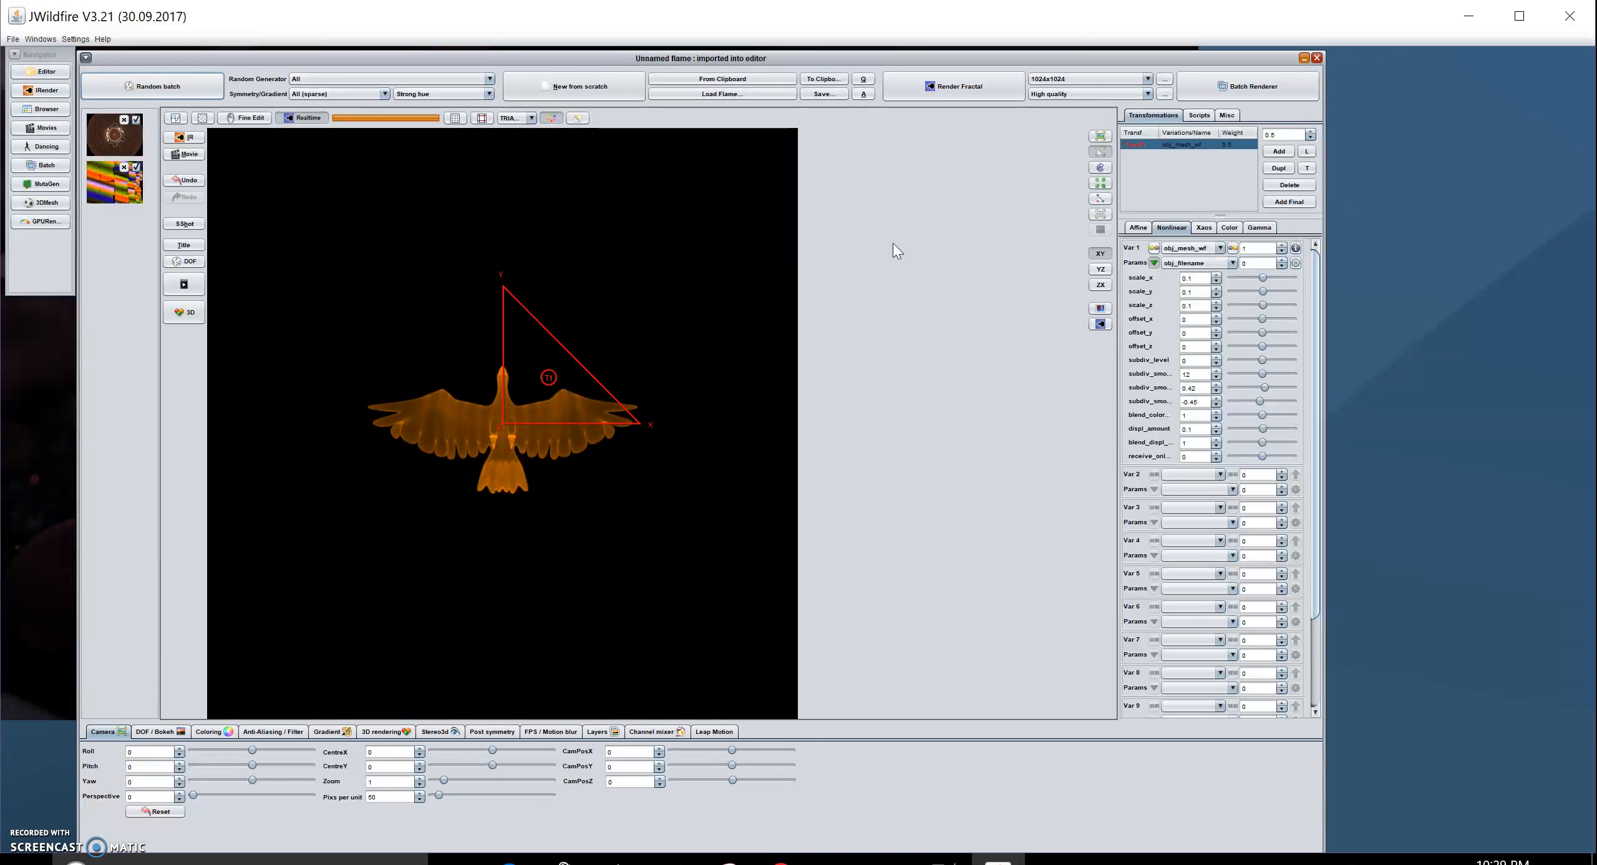
- Create a new blank flame from scratch, with no transforms and an empty black preview
click(898, 237)
click(581, 92)
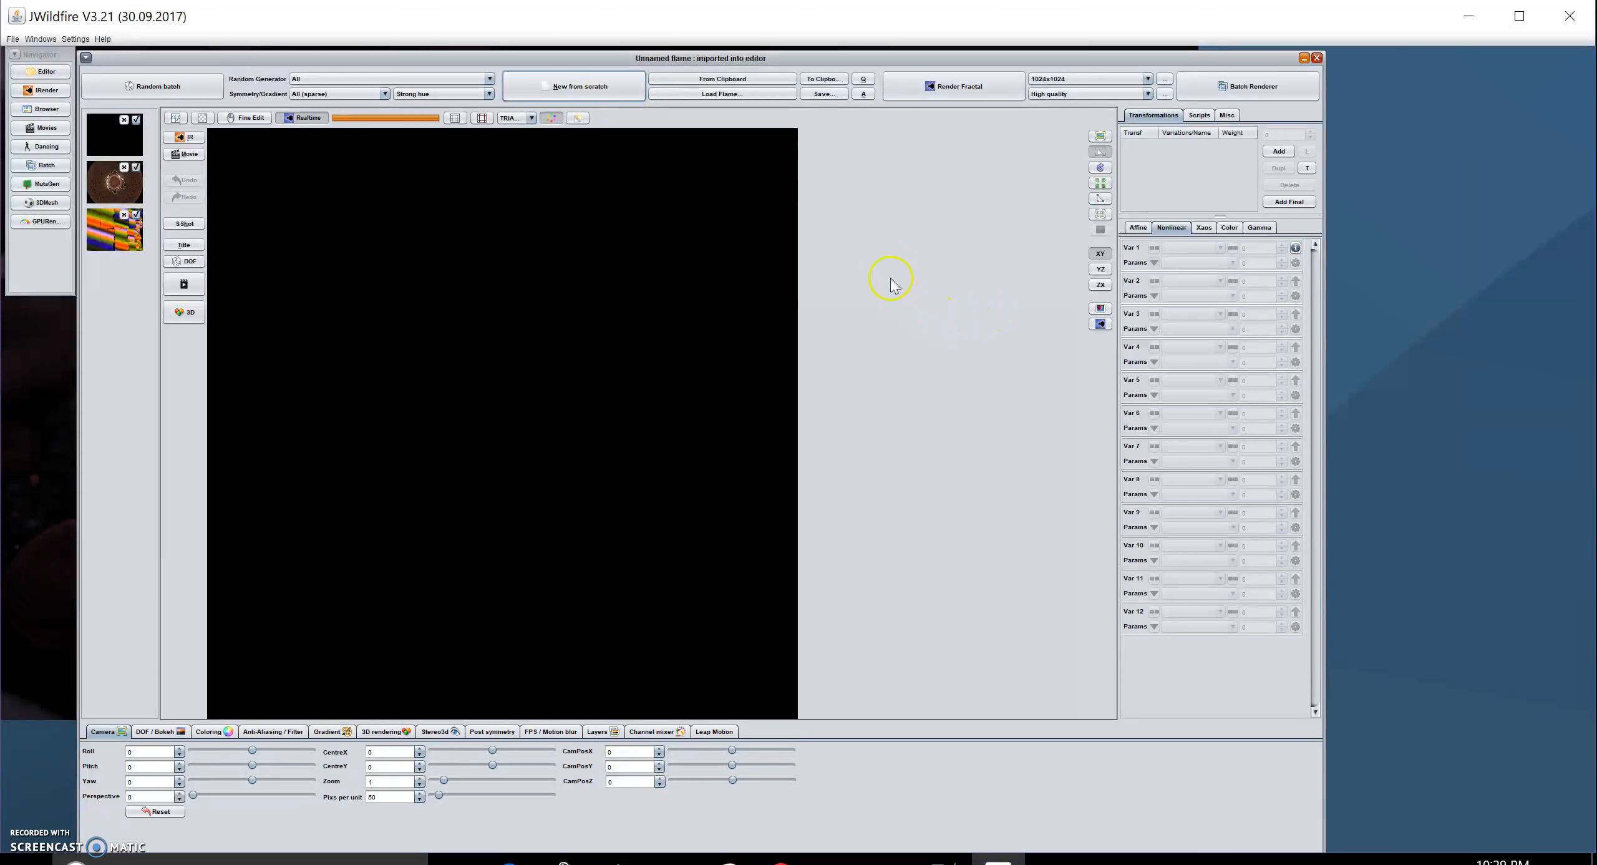
- Add a transform whose Var 1 variation is obj_mesh_wf
click(1280, 153)
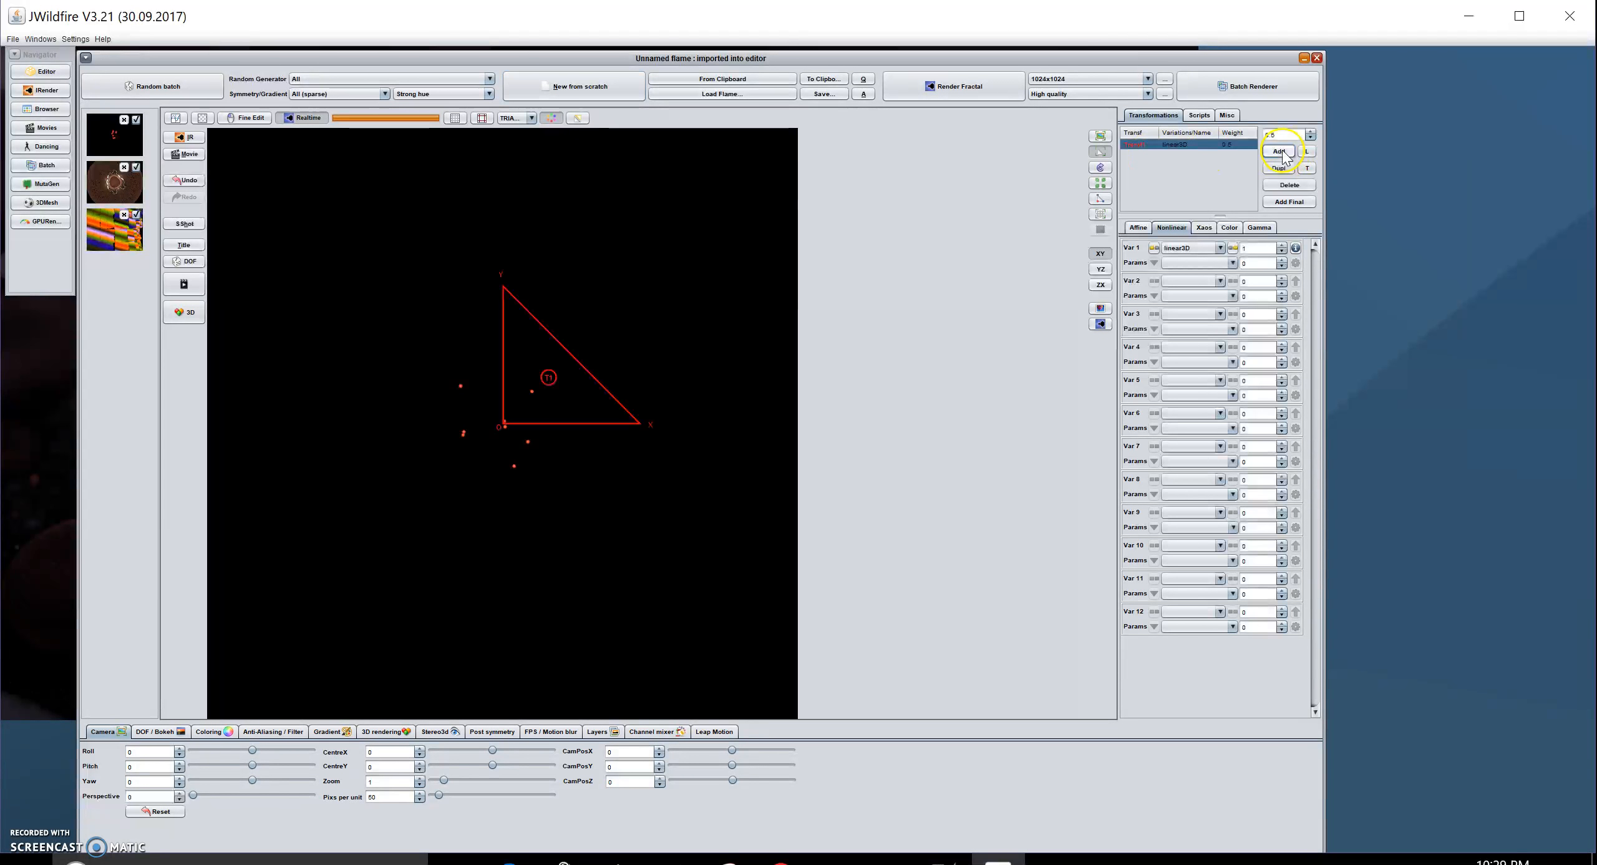
click(1220, 248)
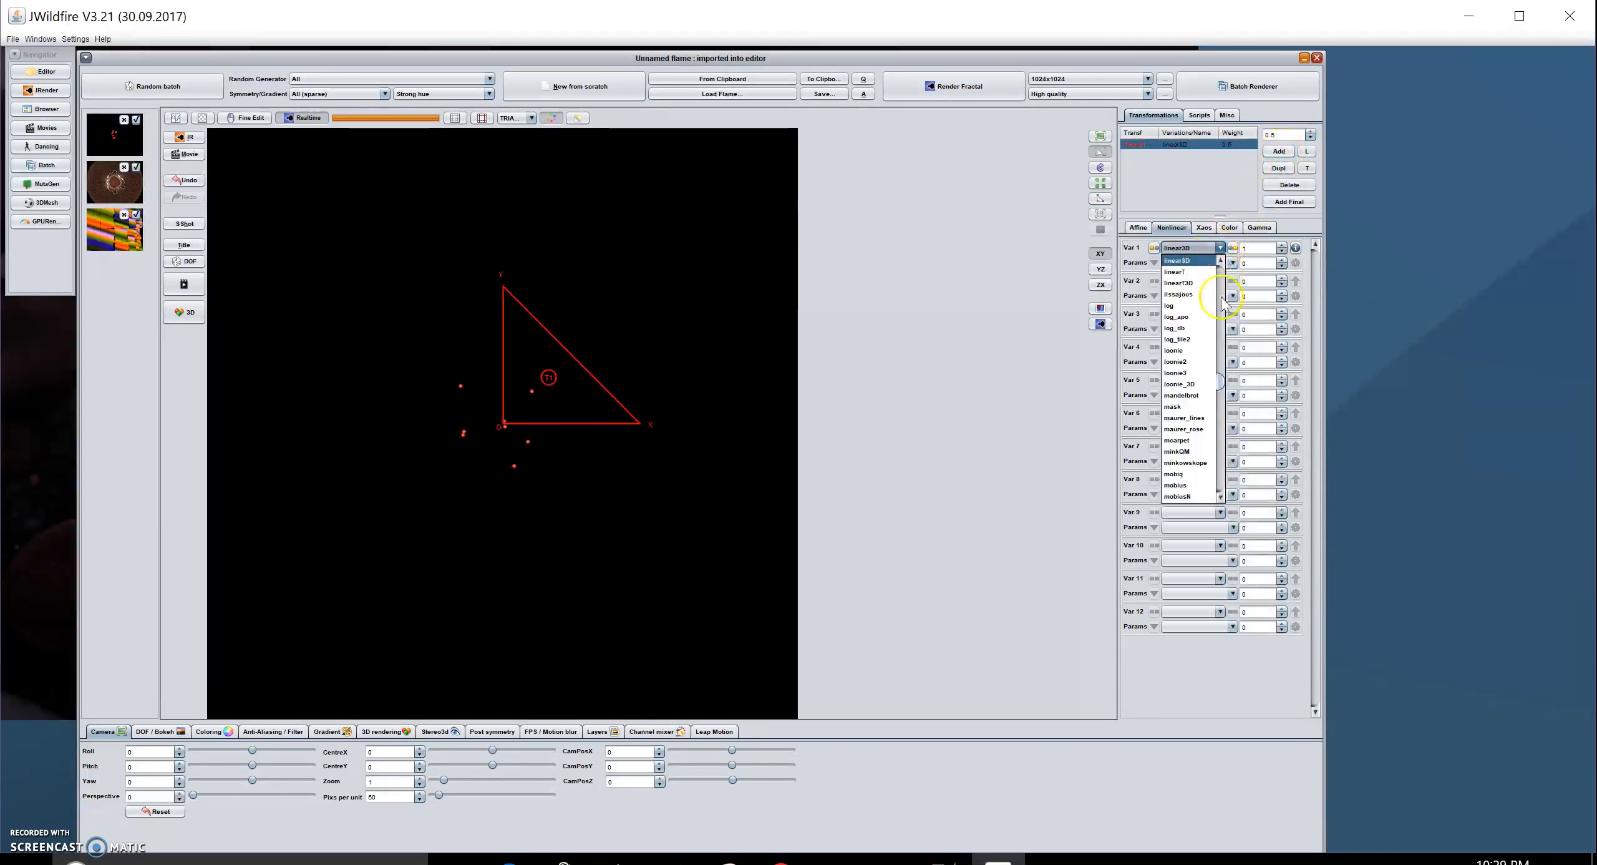
drag(1224, 380, 1227, 403)
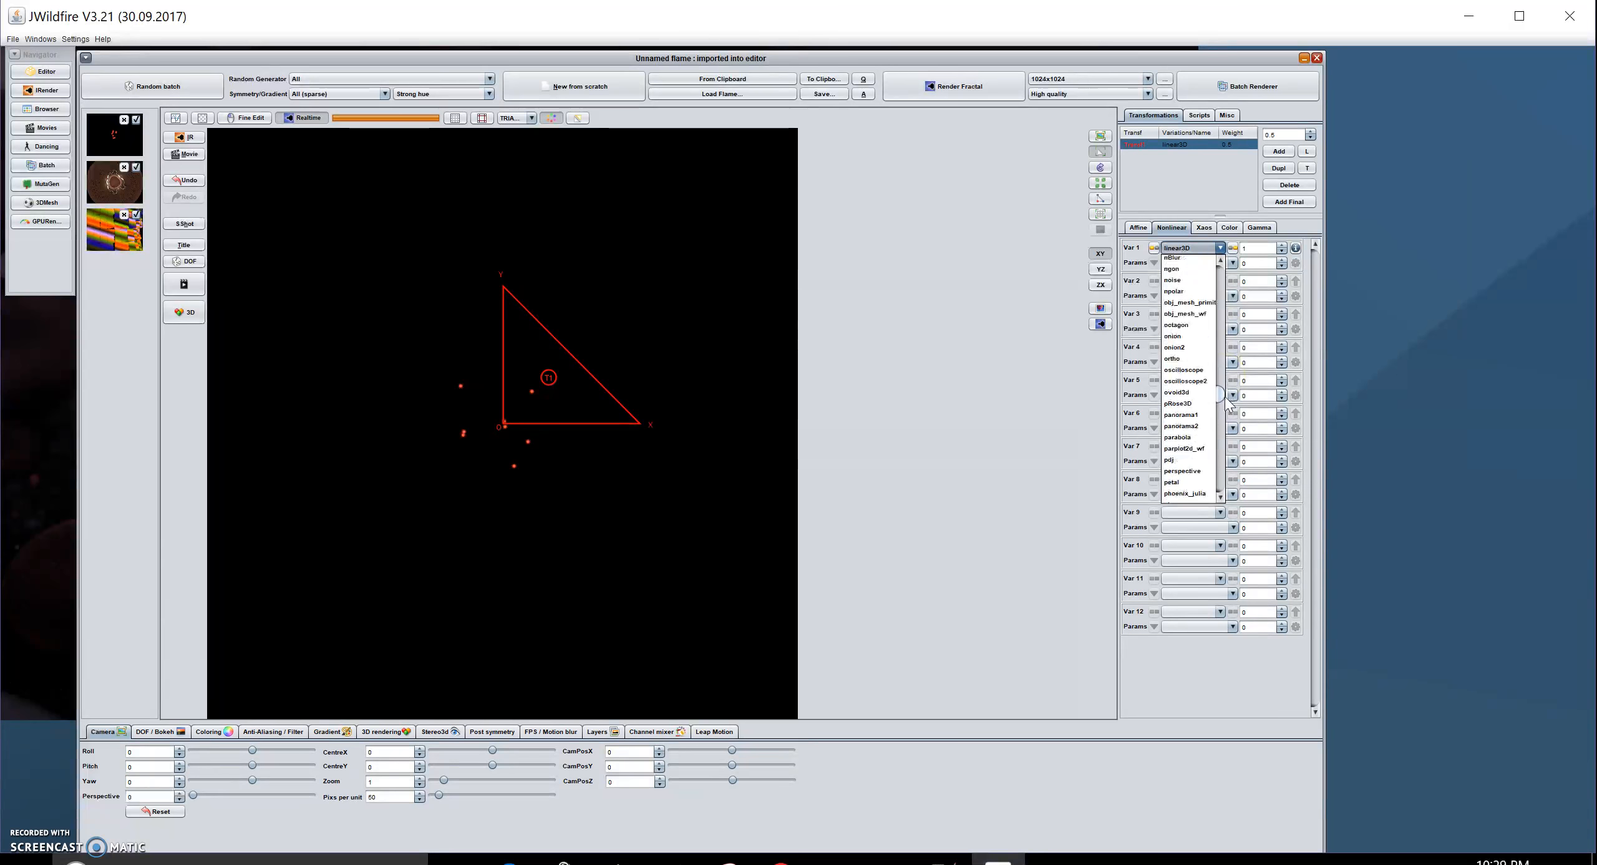
click(1198, 315)
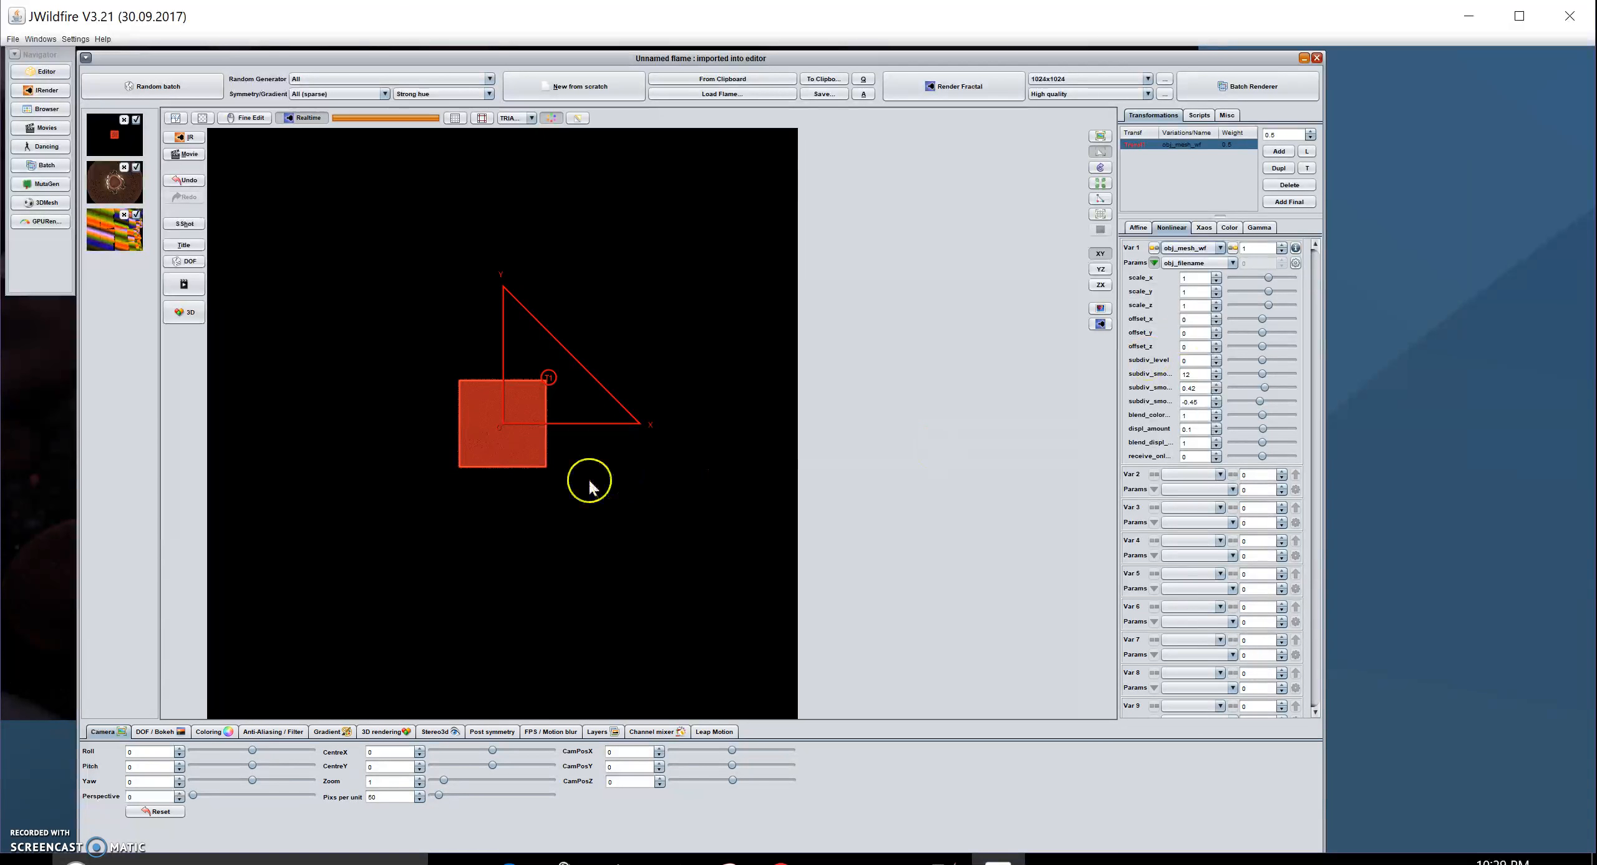
- Test the camera pitch, reset pitch and yaw to zero, and reselect Transf1
click(525, 467)
click(196, 796)
drag(252, 765, 267, 780)
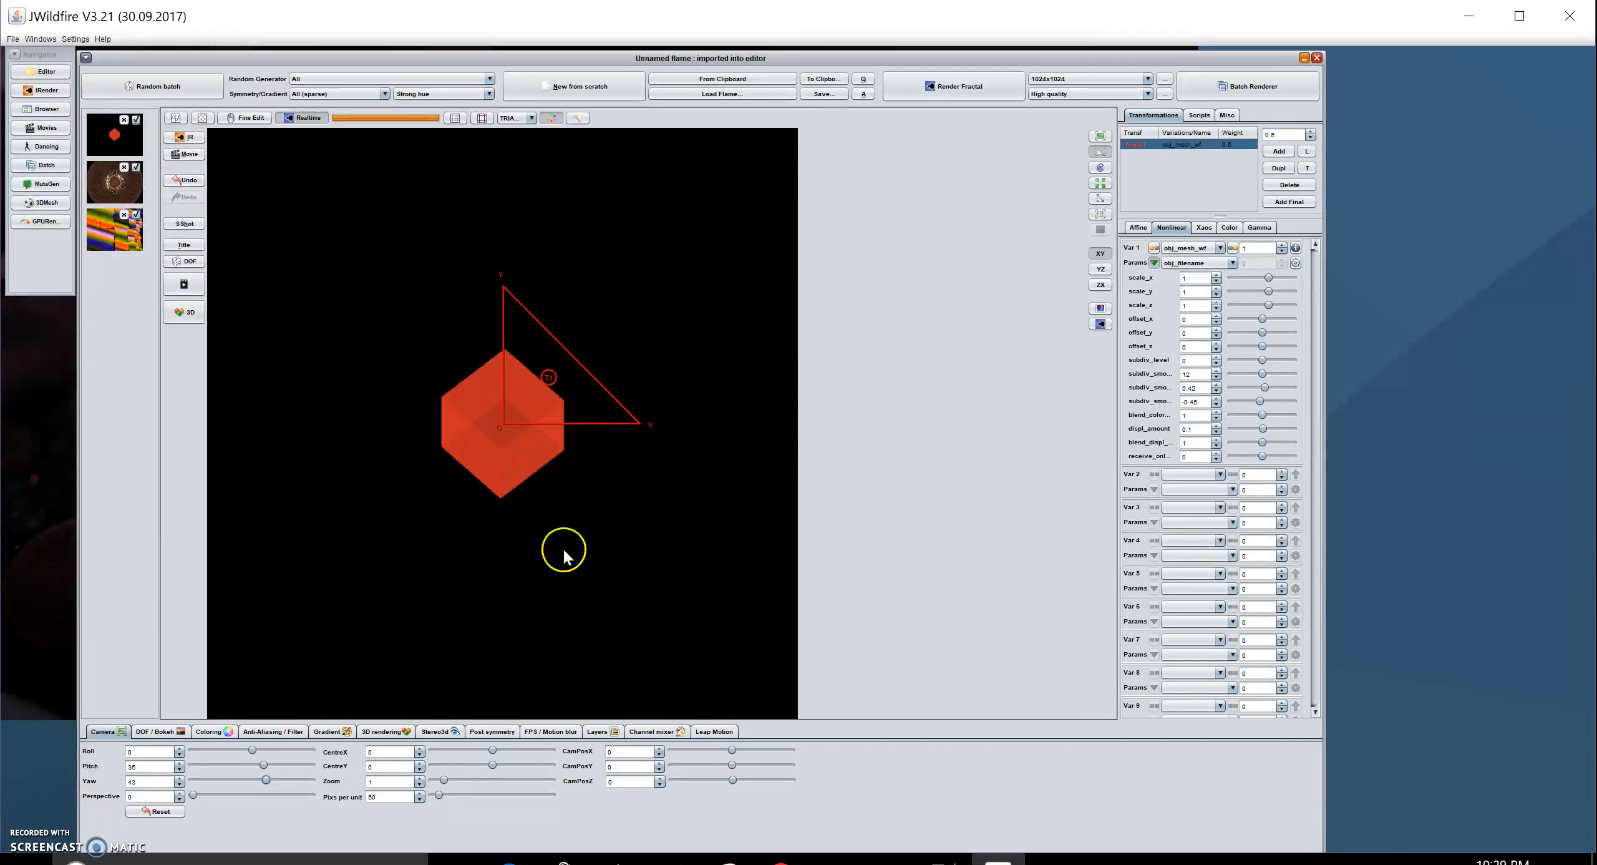
click(156, 811)
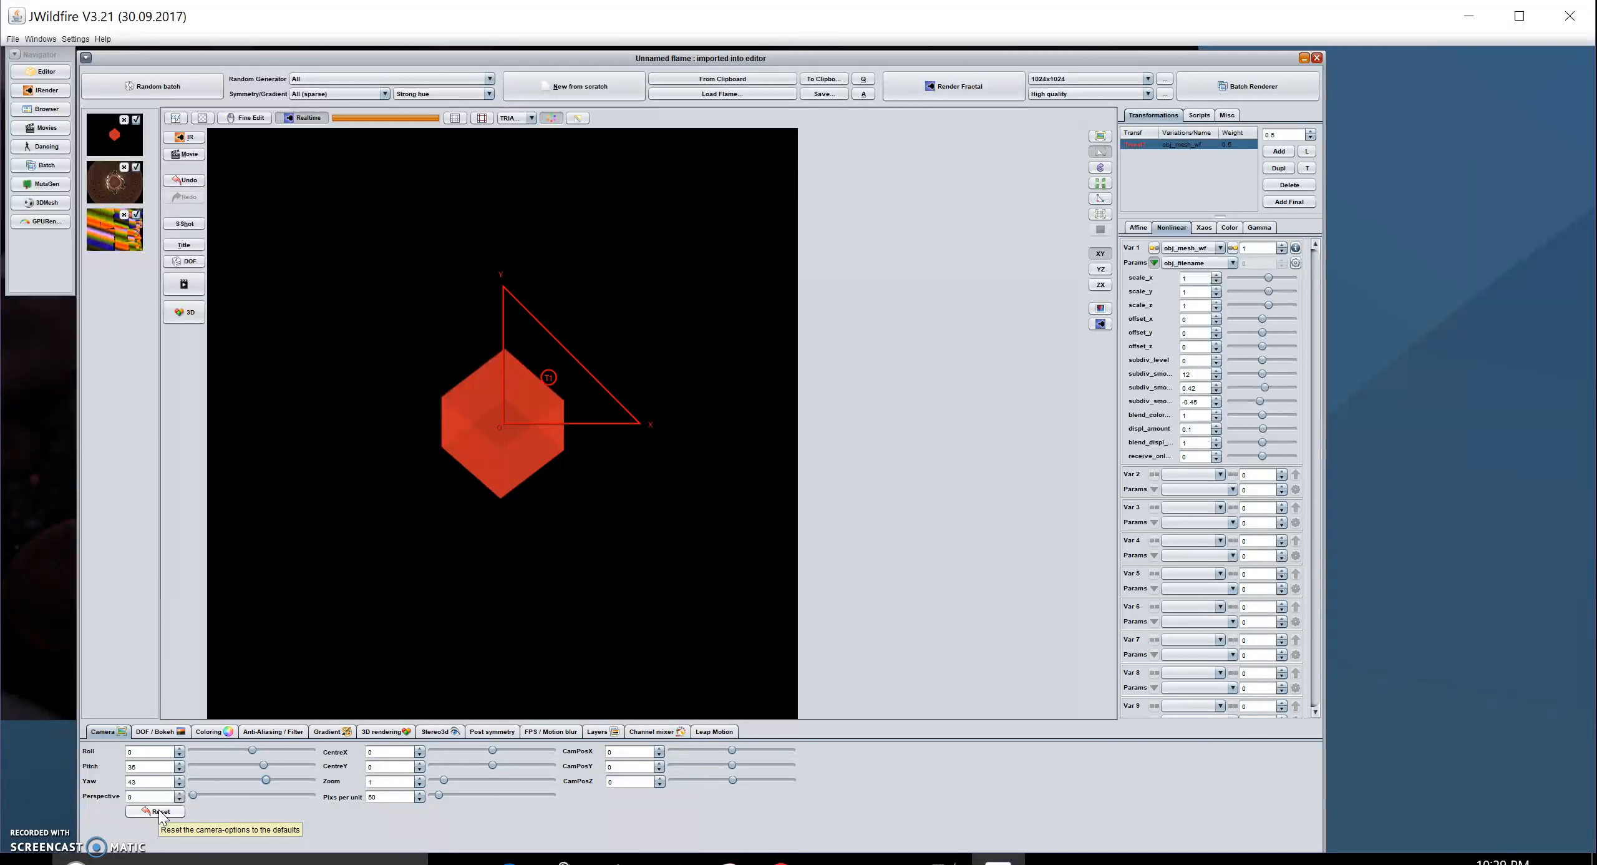
click(158, 811)
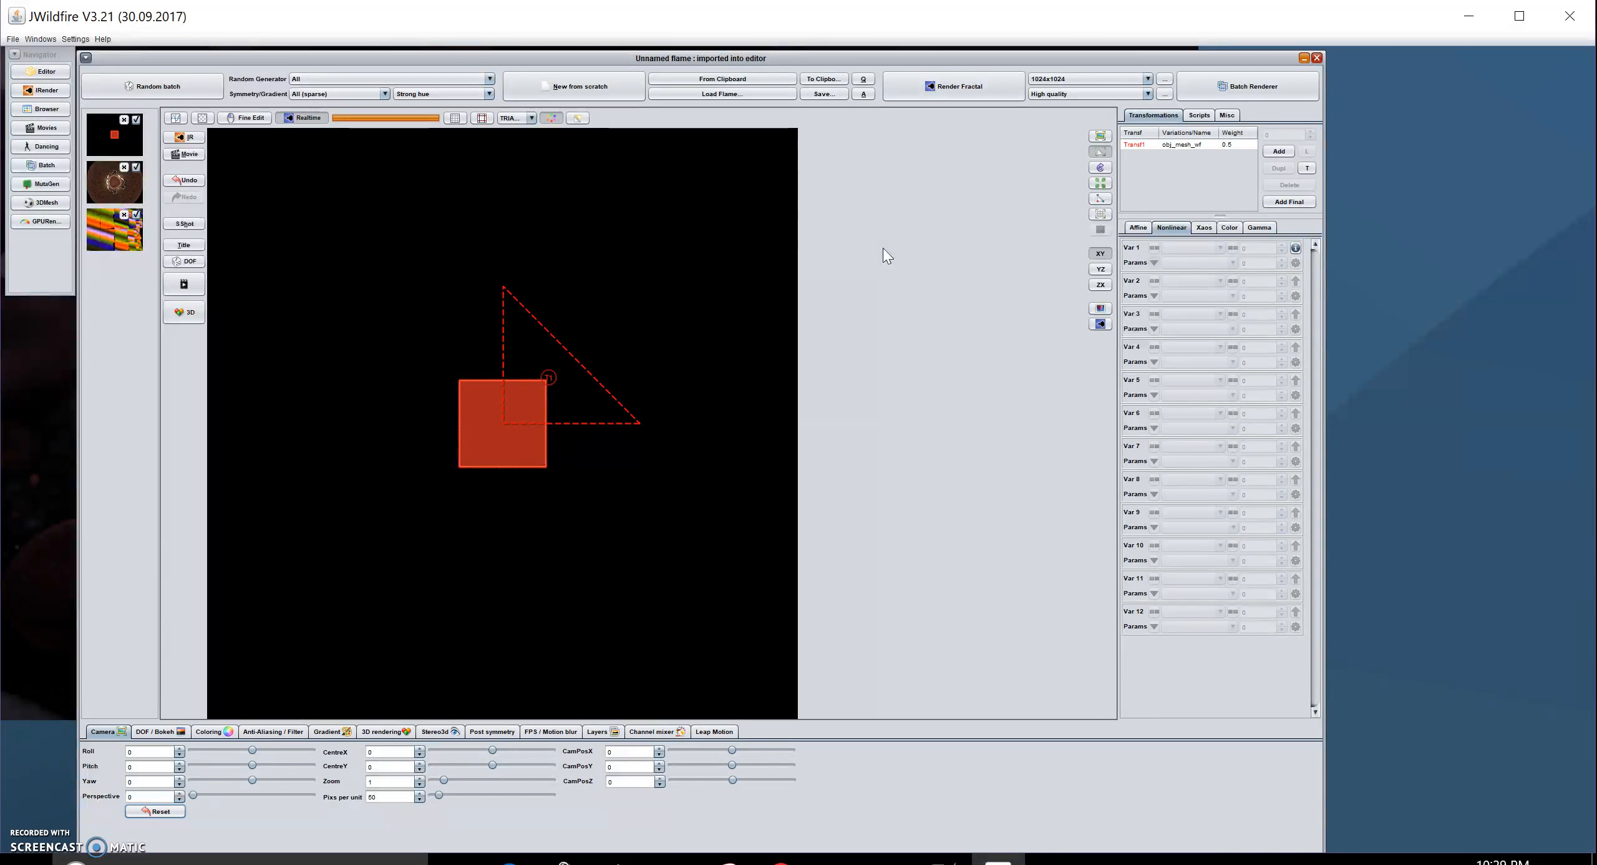
click(1204, 142)
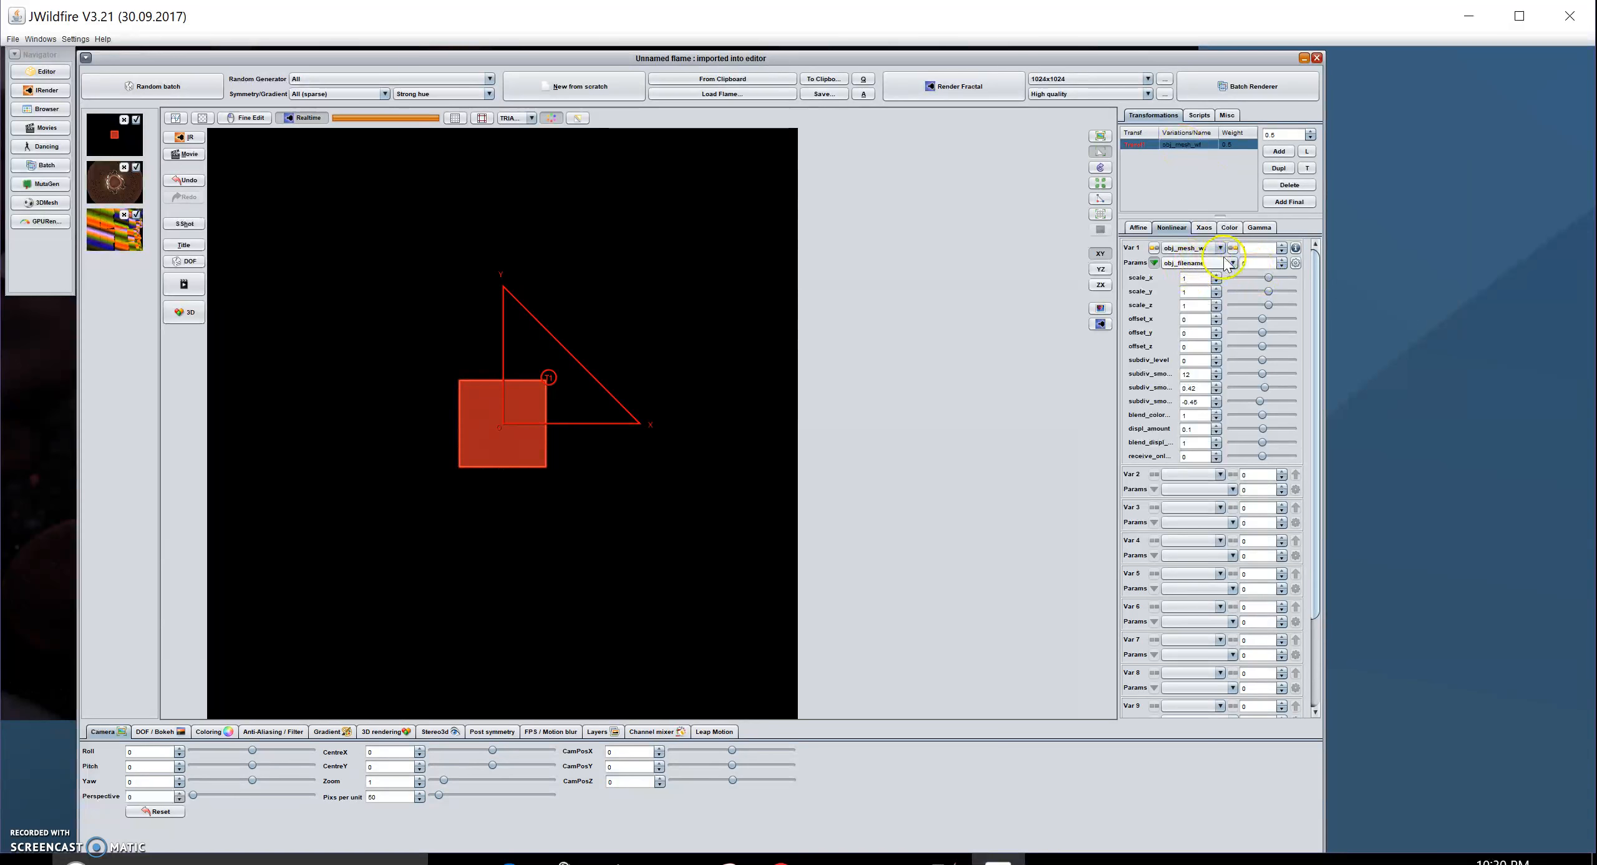
- Load eagle-ml.obj from 3DModels > eagle as the obj_mesh_wf mesh file
click(1296, 263)
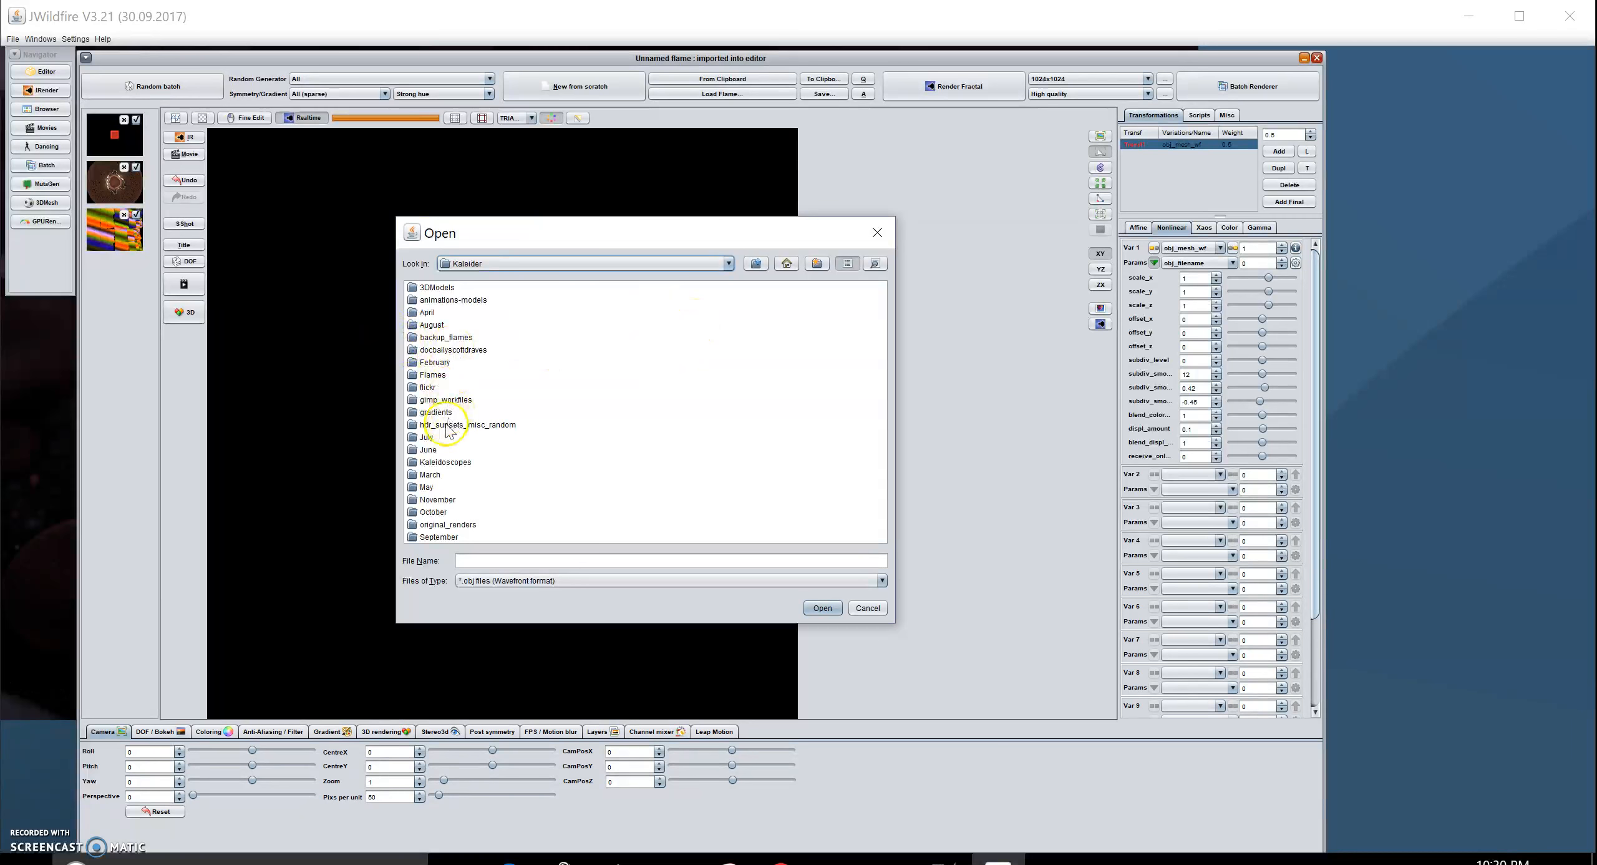
double_click(436, 287)
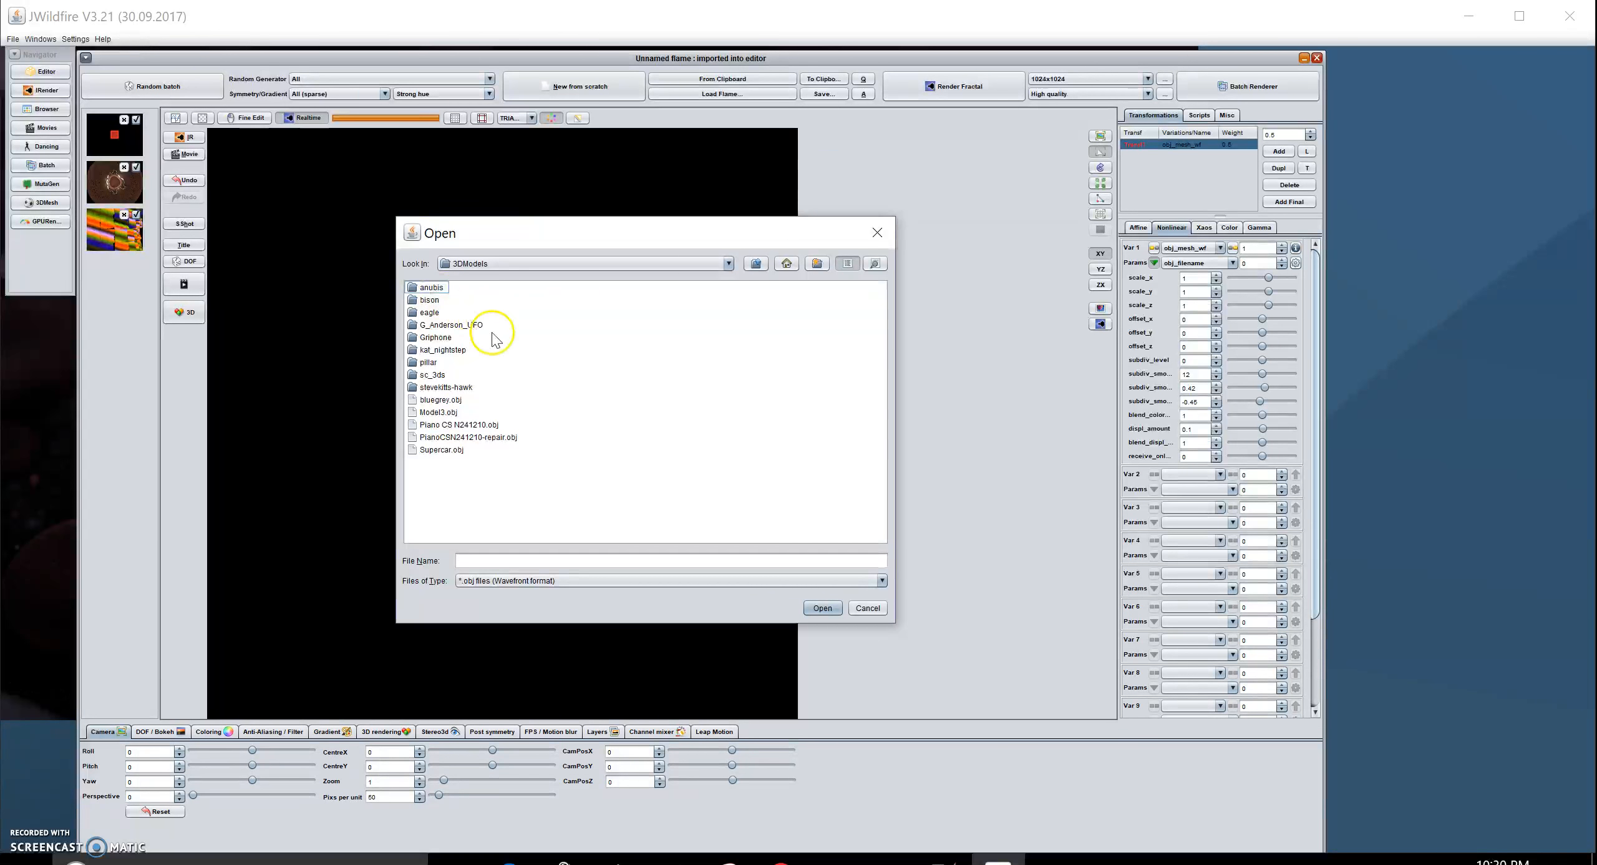
double_click(424, 312)
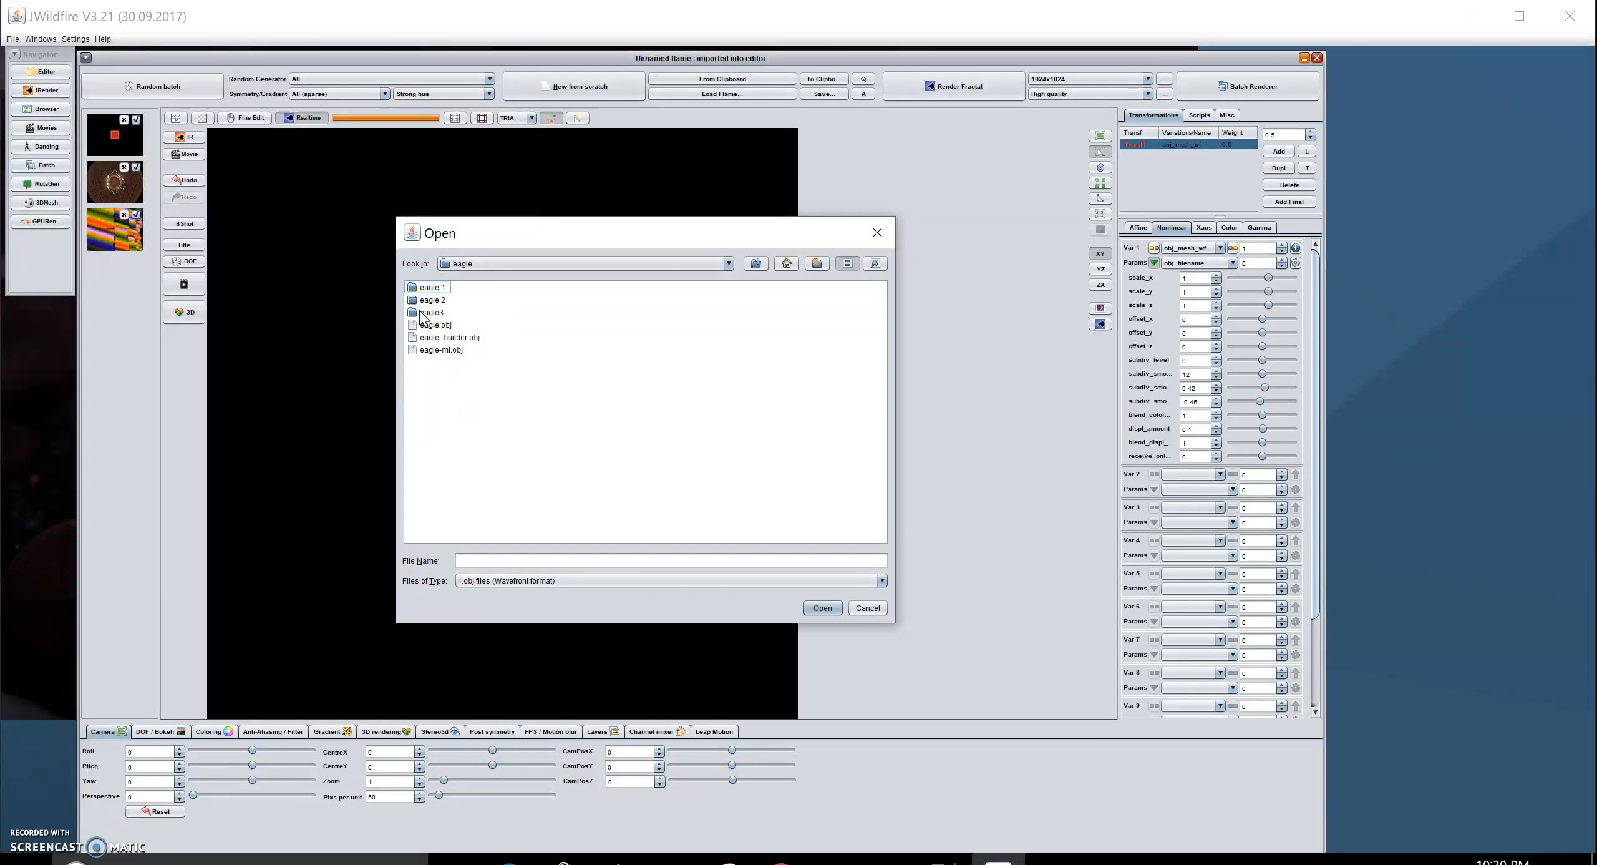
click(444, 351)
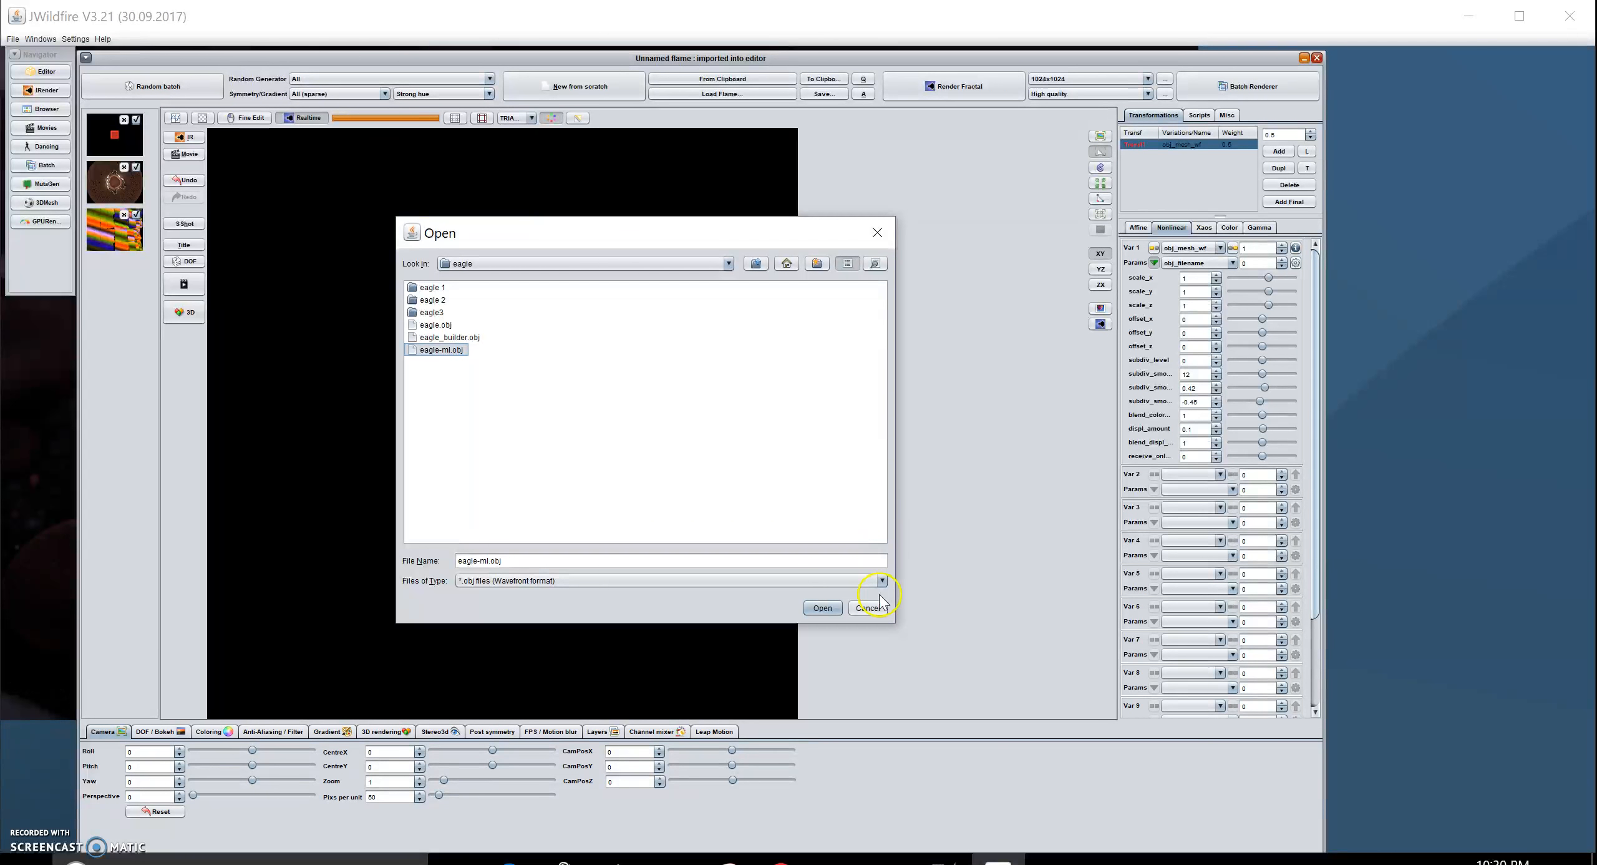
click(823, 608)
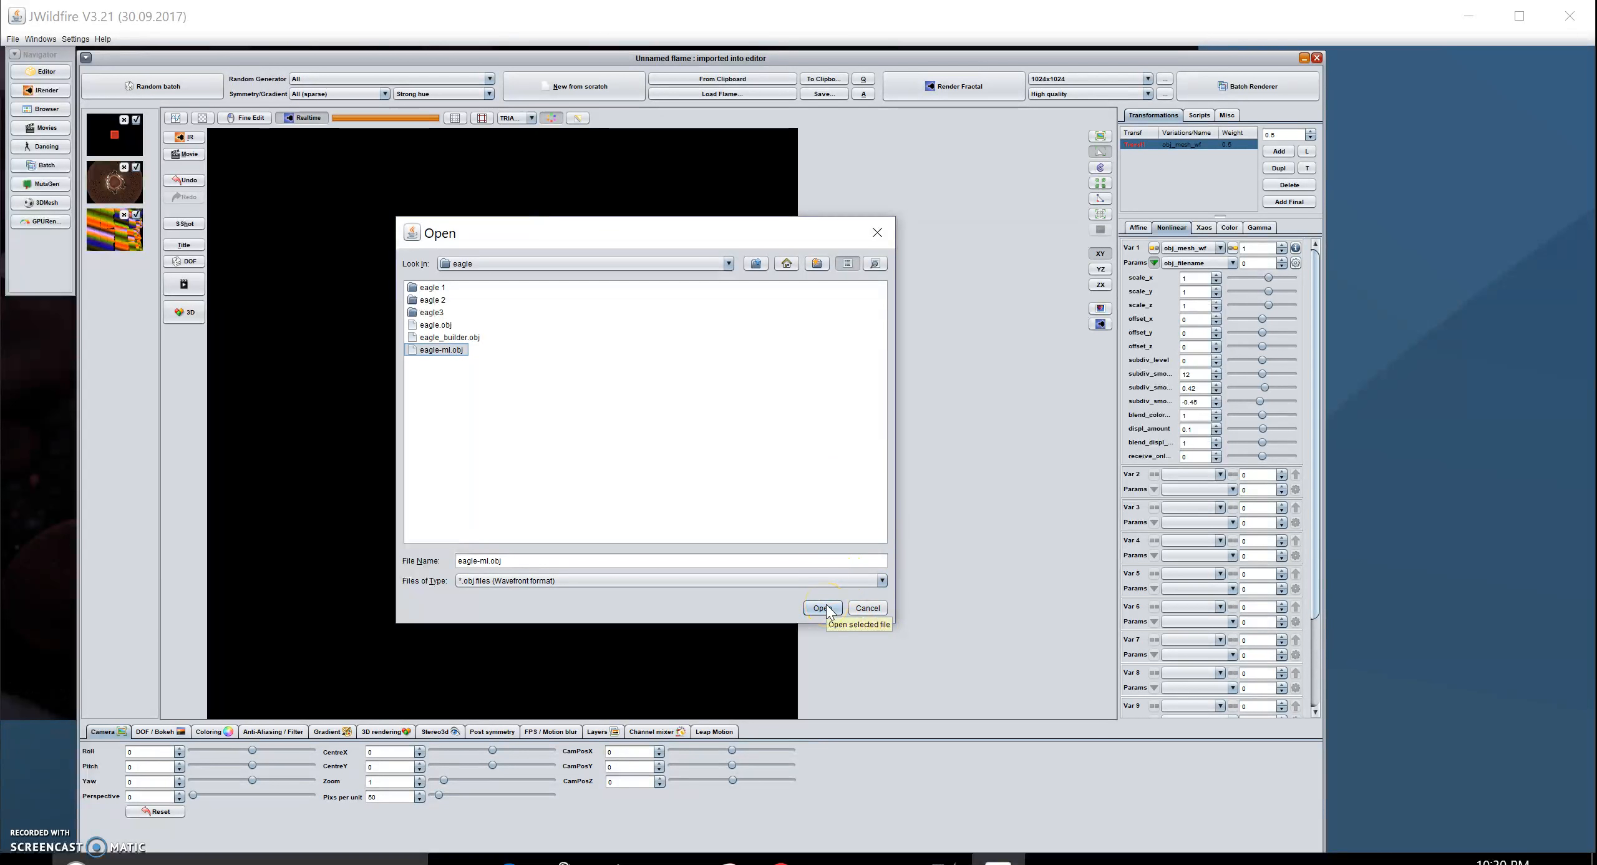
click(821, 609)
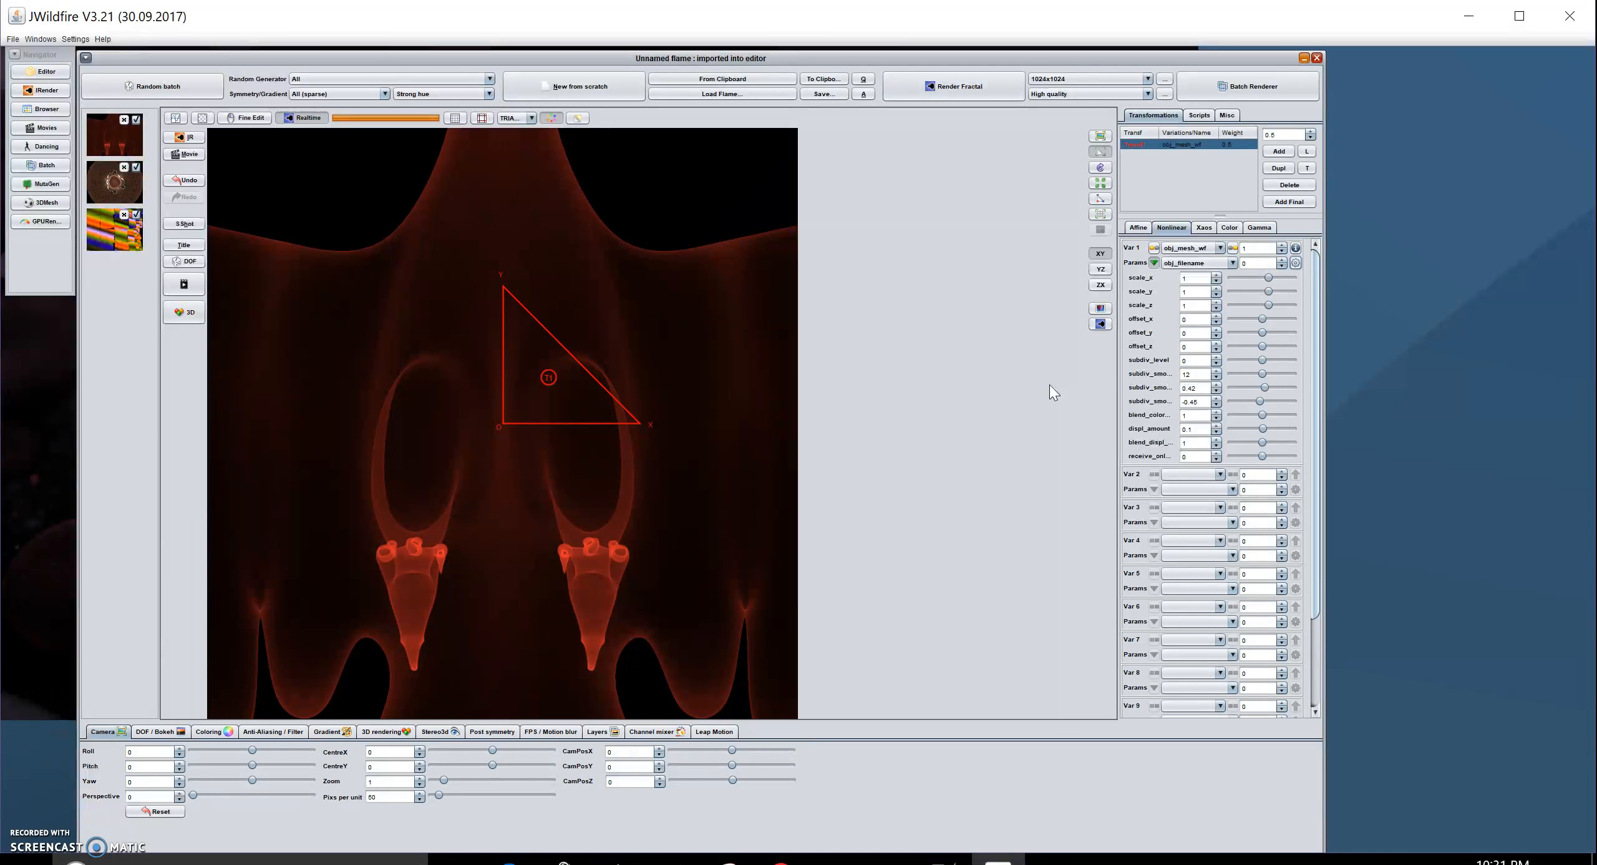
- Set the mesh's scale_x, scale_y and scale_z all to 0.1
click(1192, 274)
click(1154, 263)
click(1154, 263)
drag(1192, 278, 1188, 279)
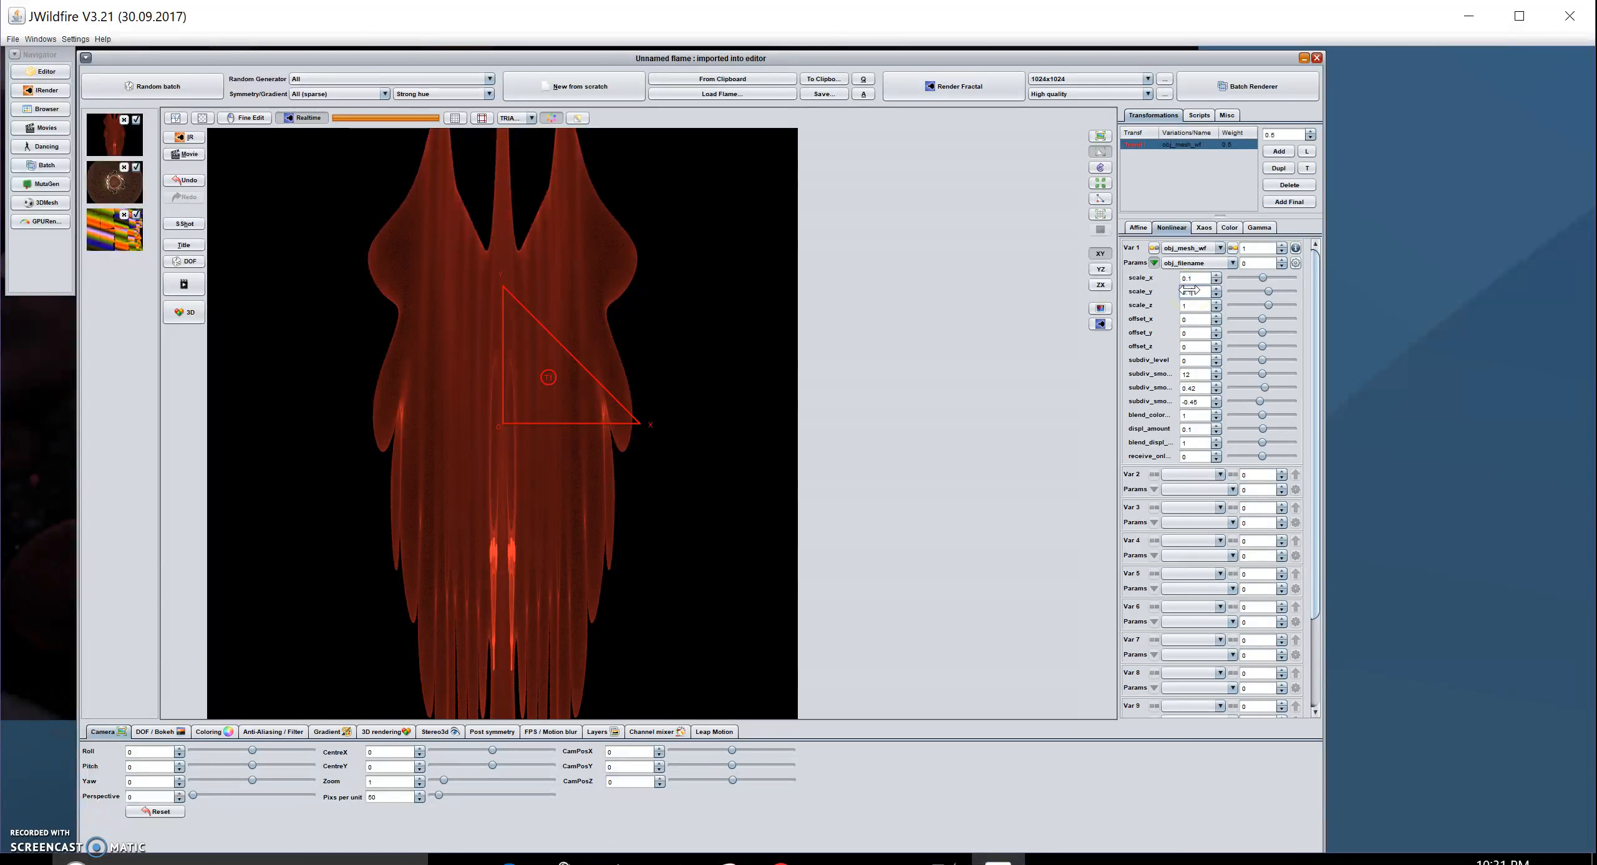
drag(1189, 290, 1185, 291)
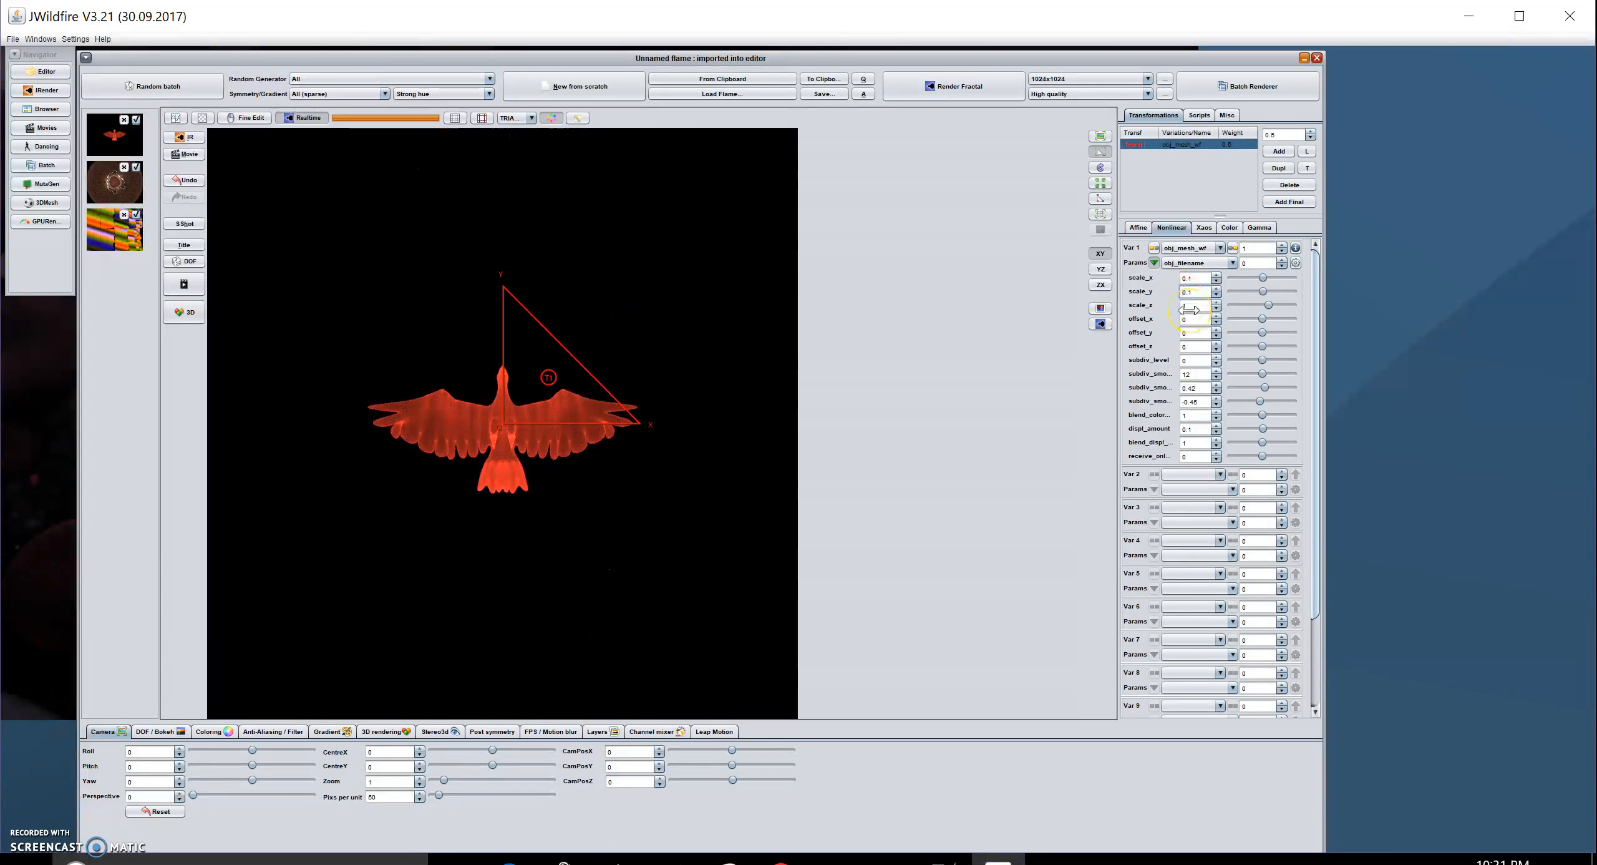
text(0.1)
key(Return)
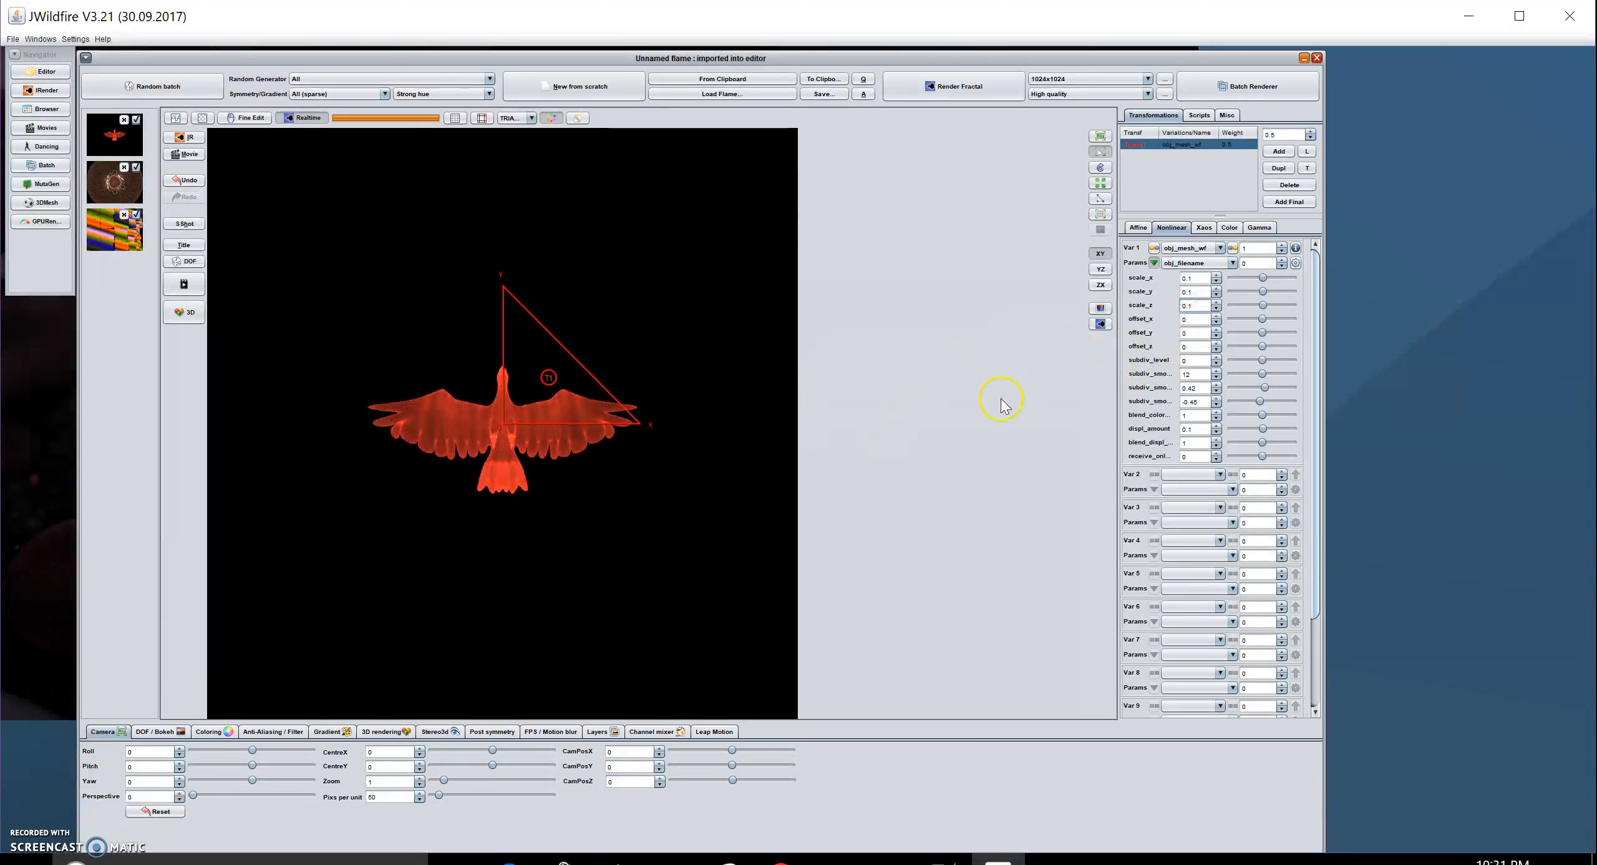
- Raise the camera's pixels per unit to 106 to enlarge the eagle
drag(439, 797, 447, 803)
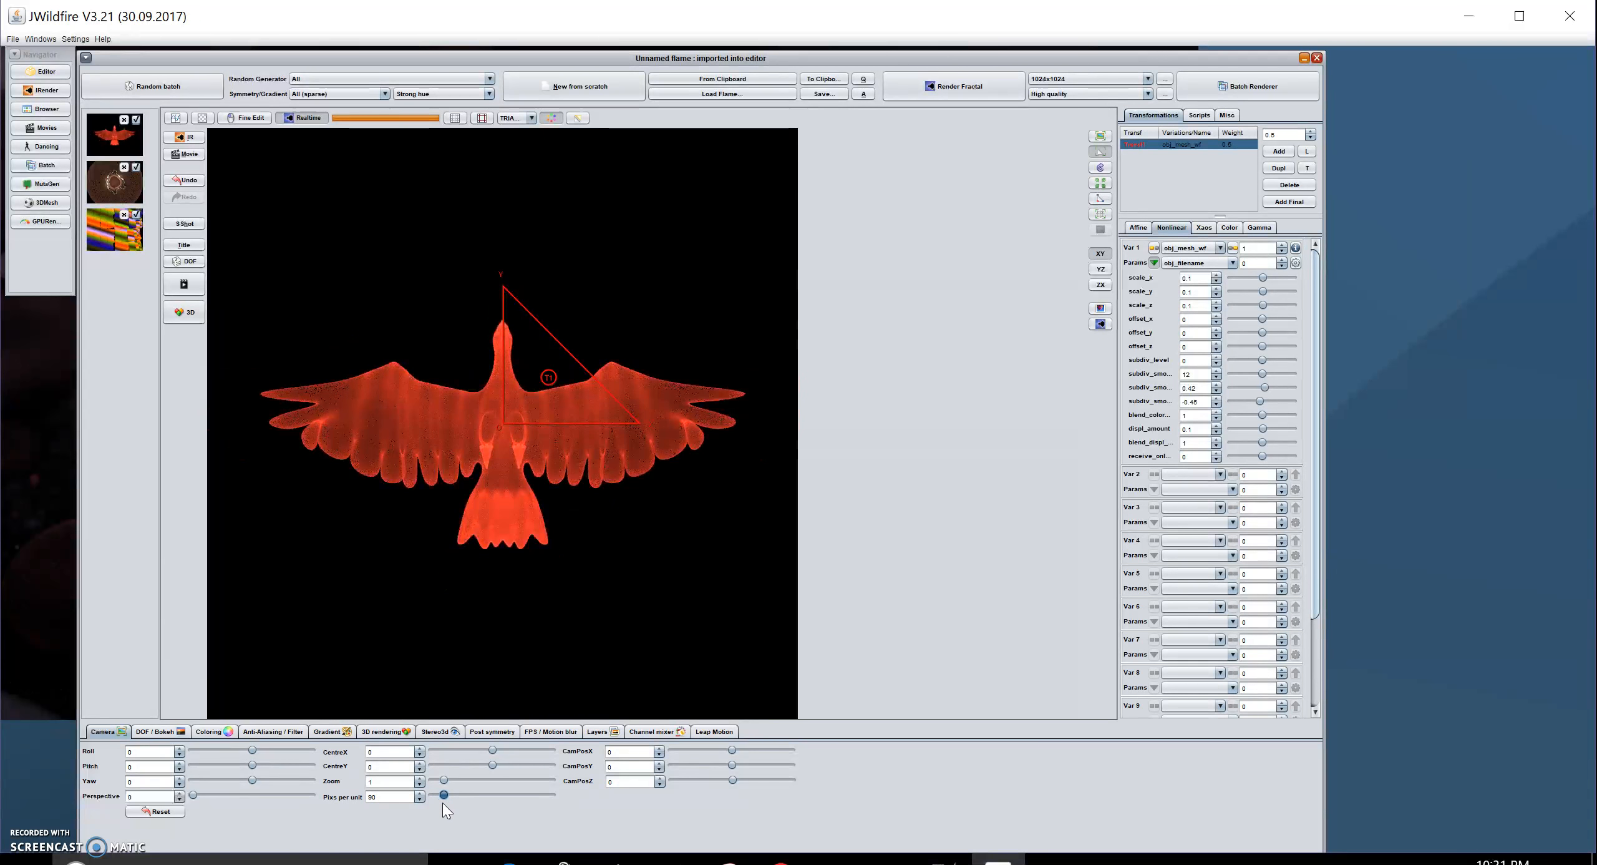
drag(443, 803, 445, 804)
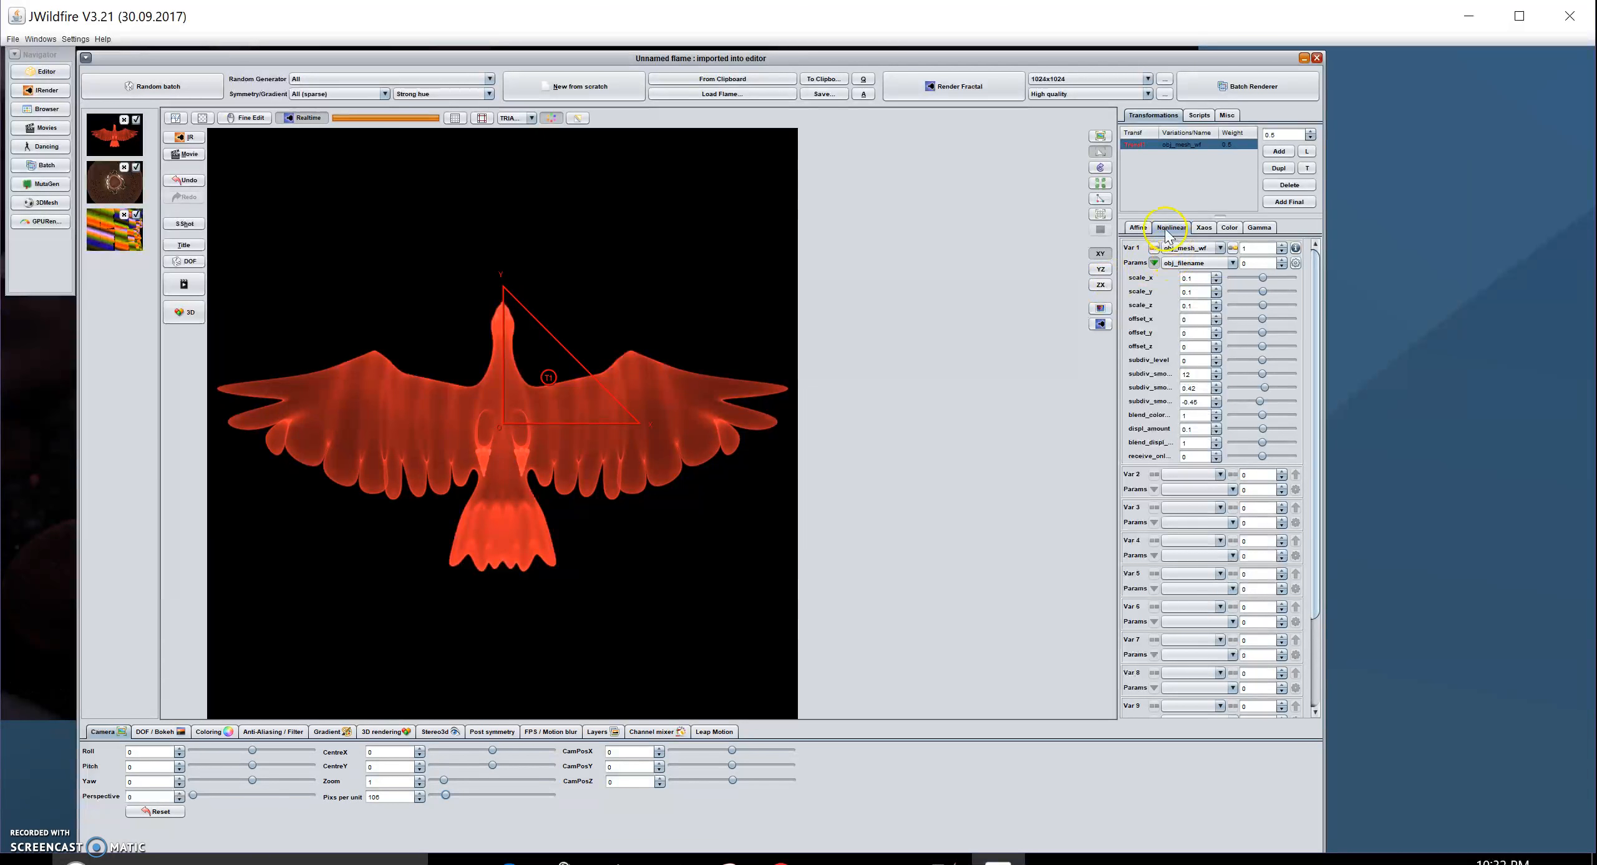
- Enable the post transform and rotate it three 90° steps in the YZ plane
click(1137, 228)
click(1160, 341)
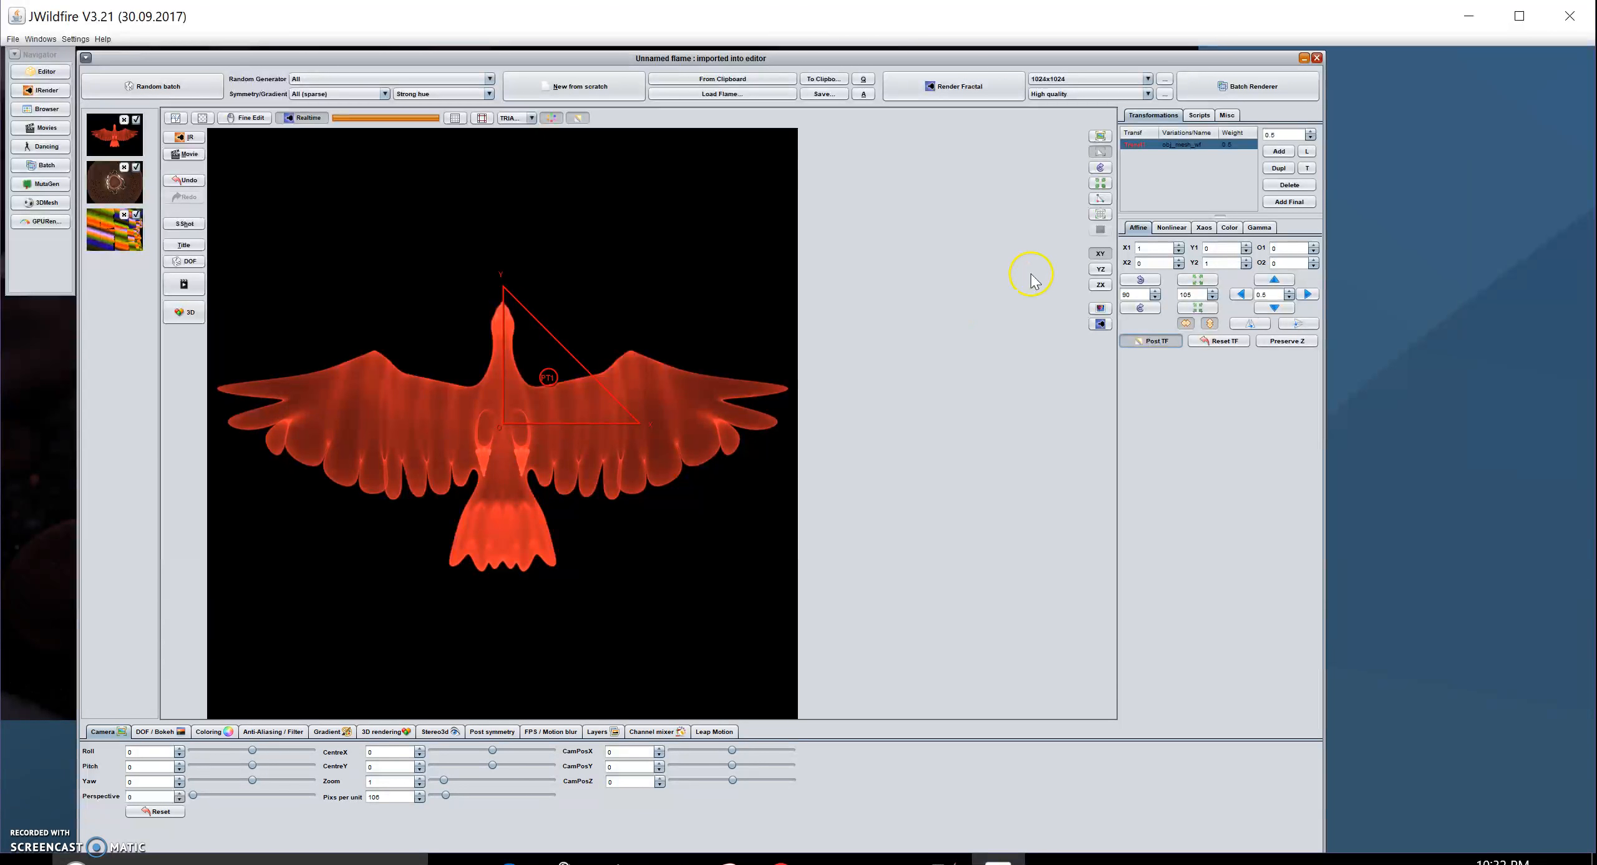
click(1101, 272)
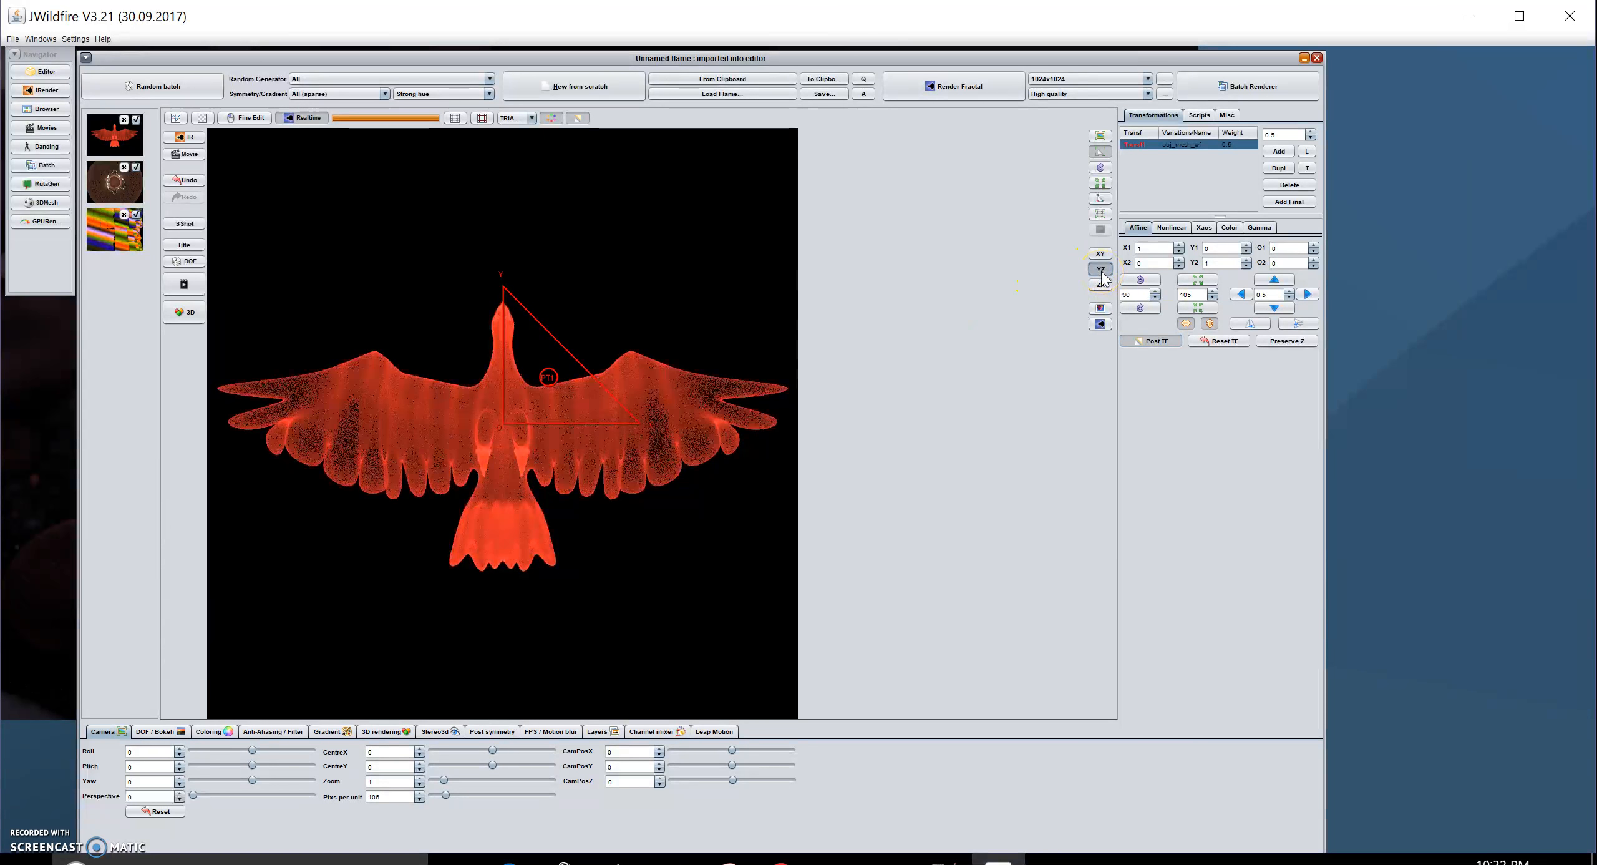
click(1141, 280)
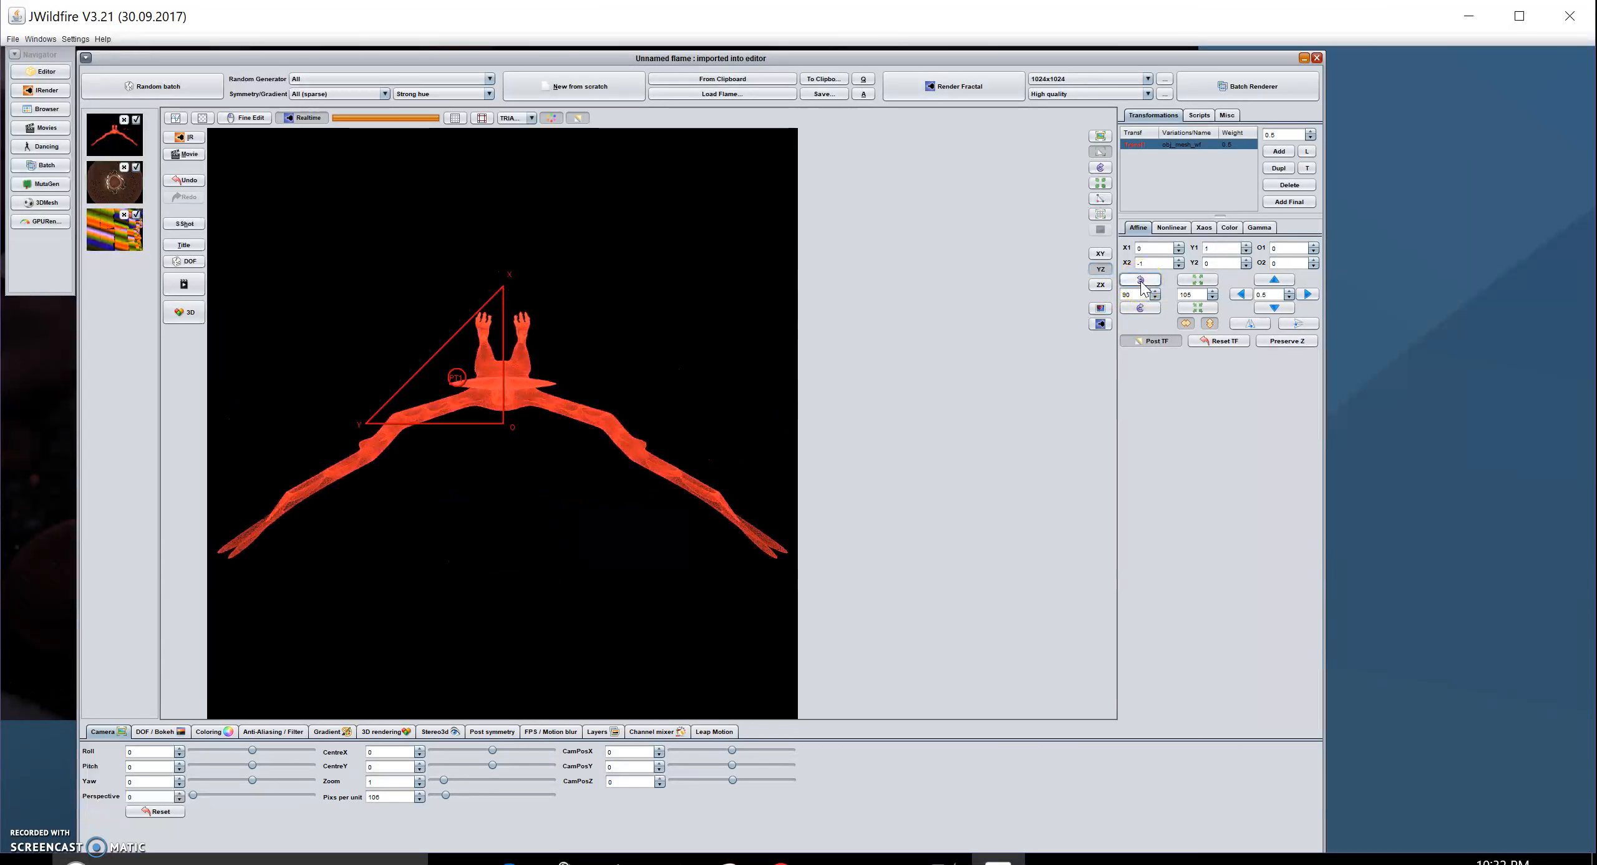
click(1141, 280)
click(1141, 280)
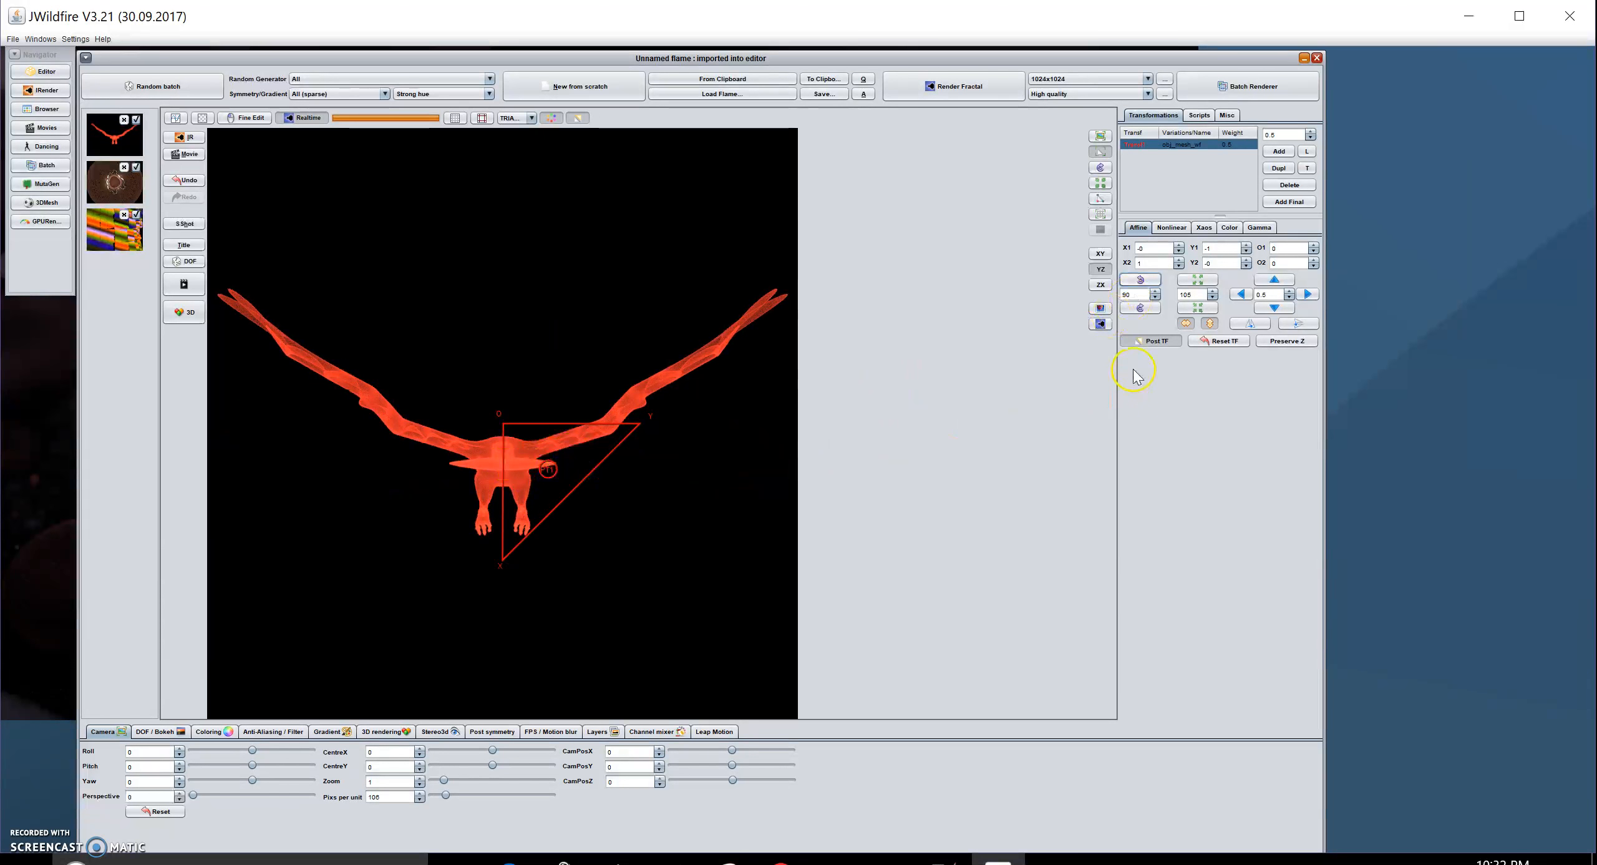
- Rotate the post transform in the ZX plane until the eagle faces forward, wings spread
click(1140, 308)
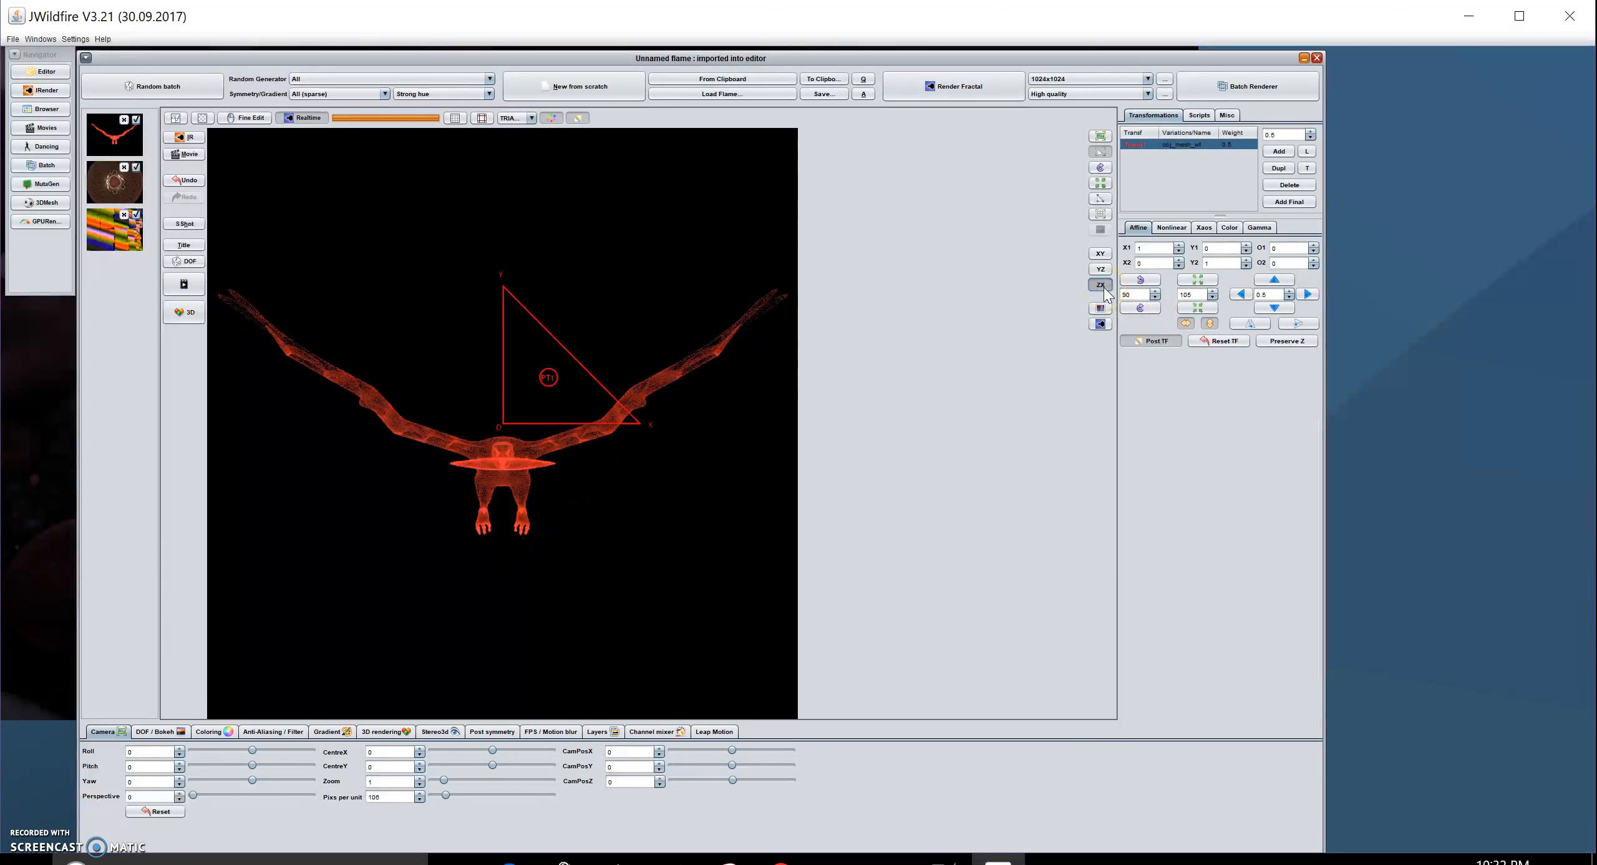
click(1139, 308)
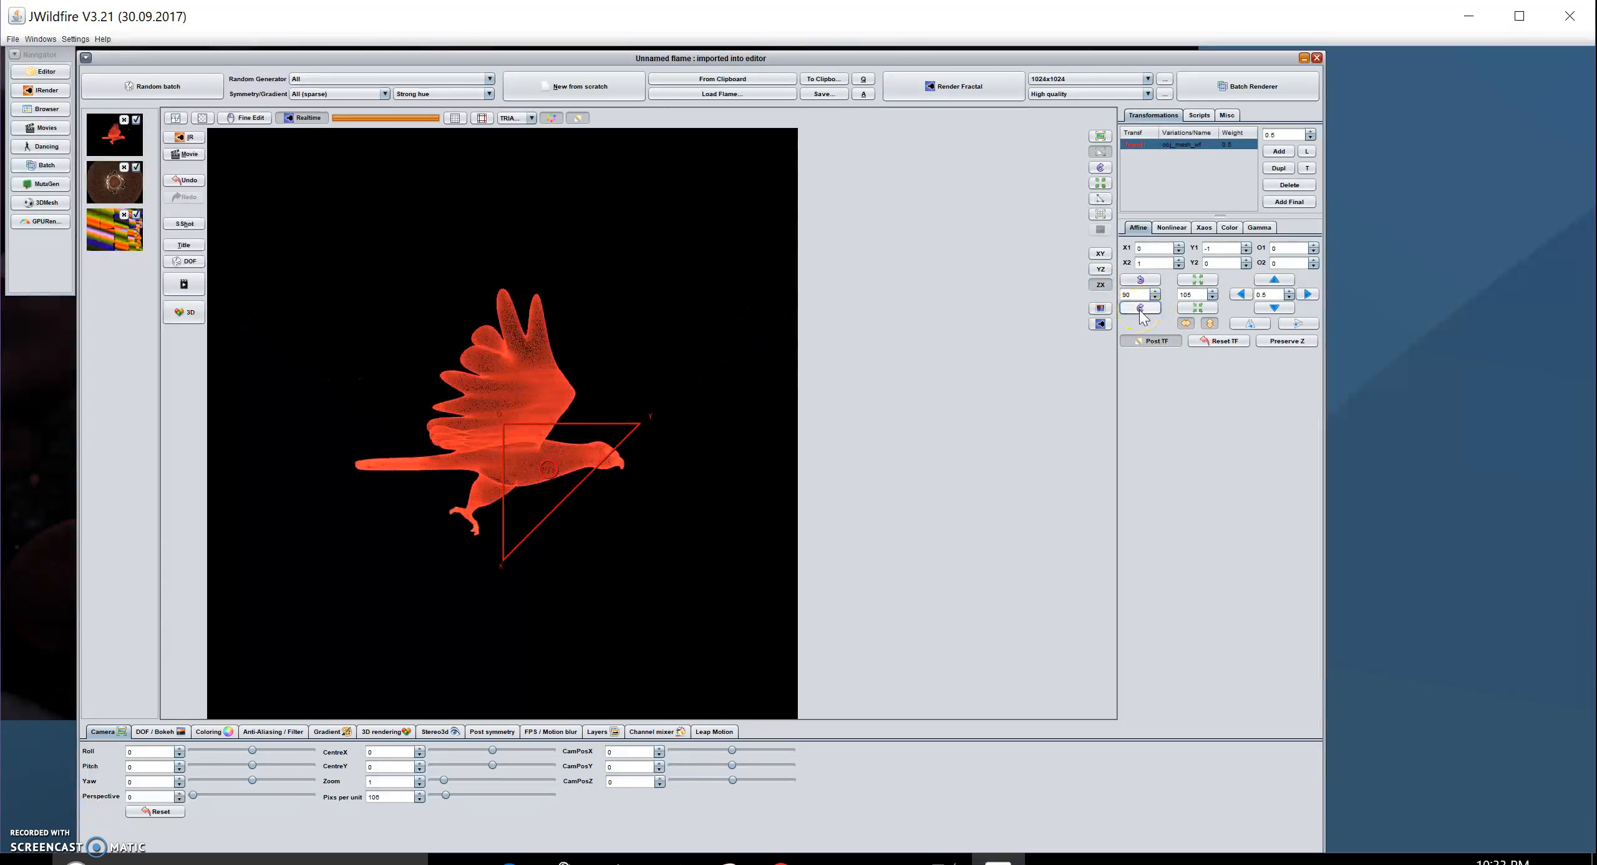
click(1140, 308)
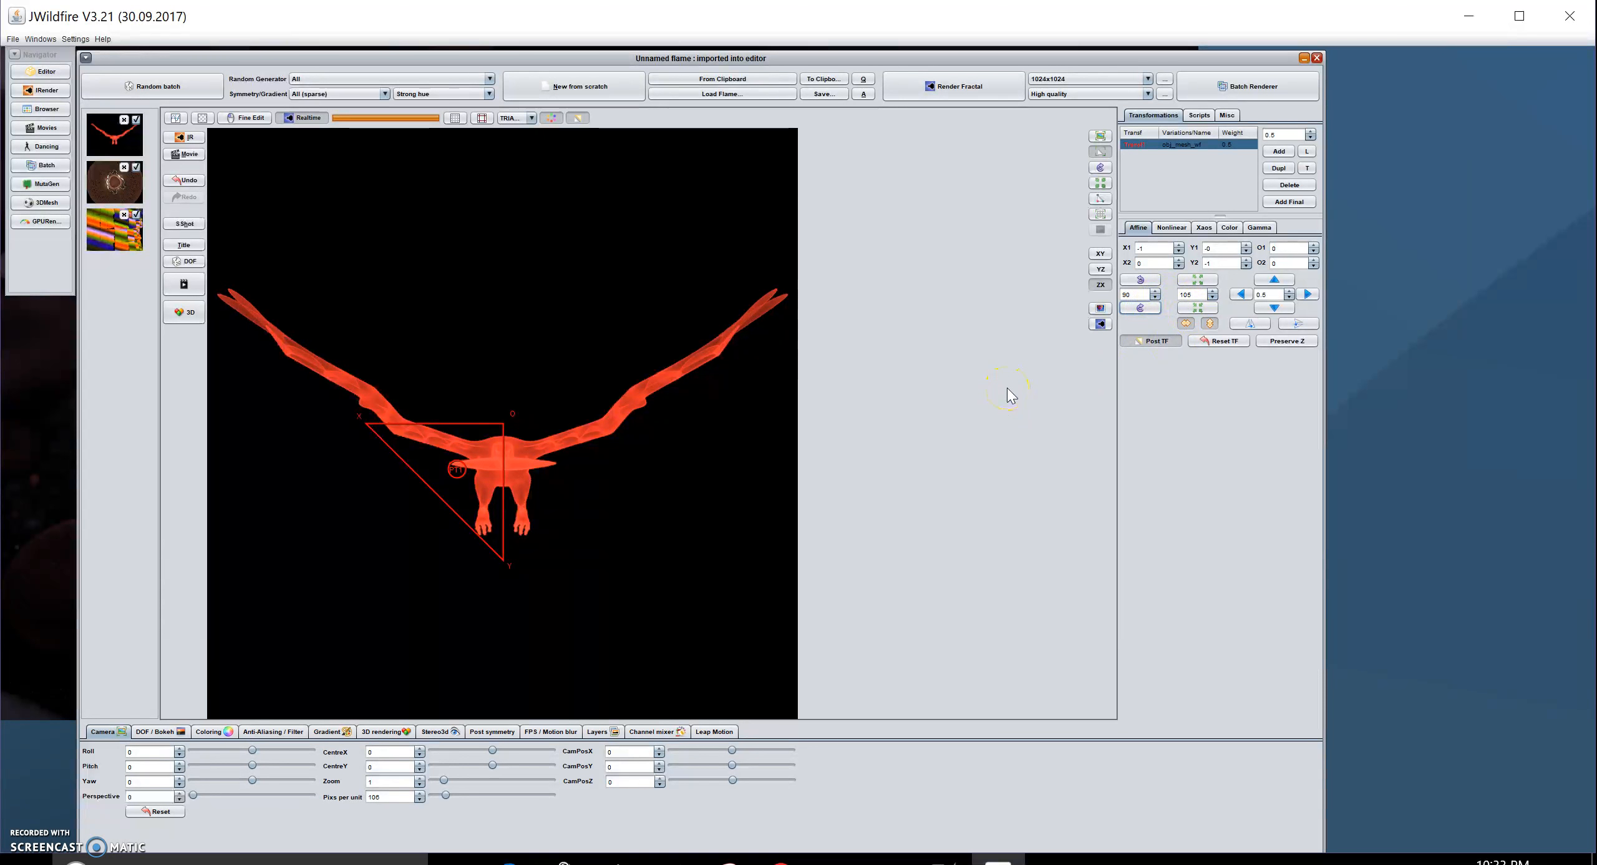
click(990, 399)
- Adjust camera pitch, roll to 37 and yaw to 39 for a three-quarter eagle view
drag(255, 767, 239, 766)
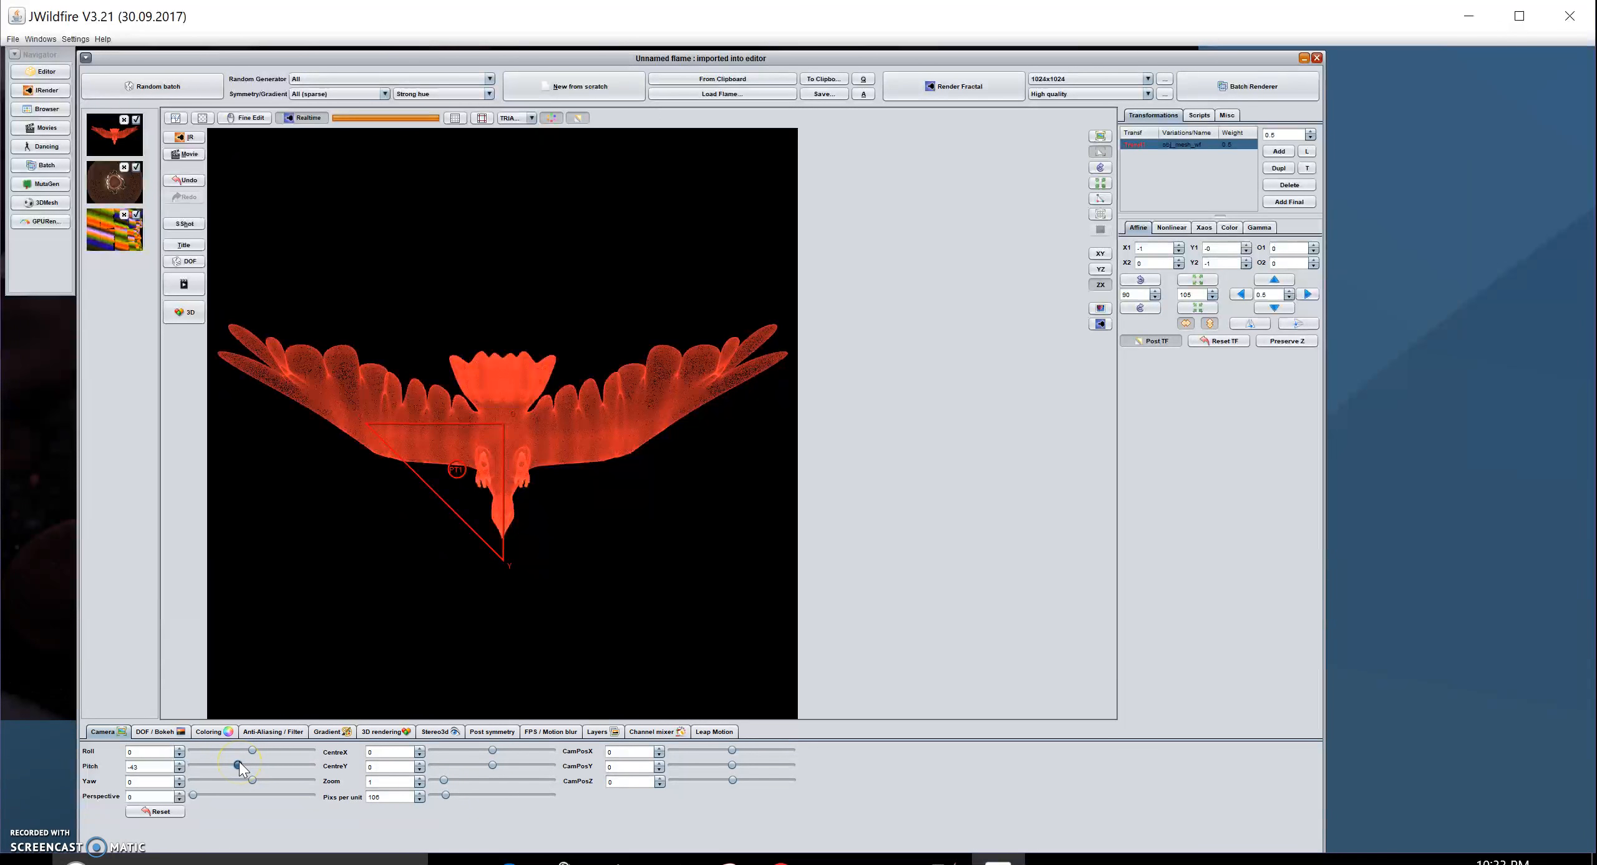
click(252, 750)
drag(252, 748, 264, 748)
click(252, 780)
drag(258, 780, 265, 781)
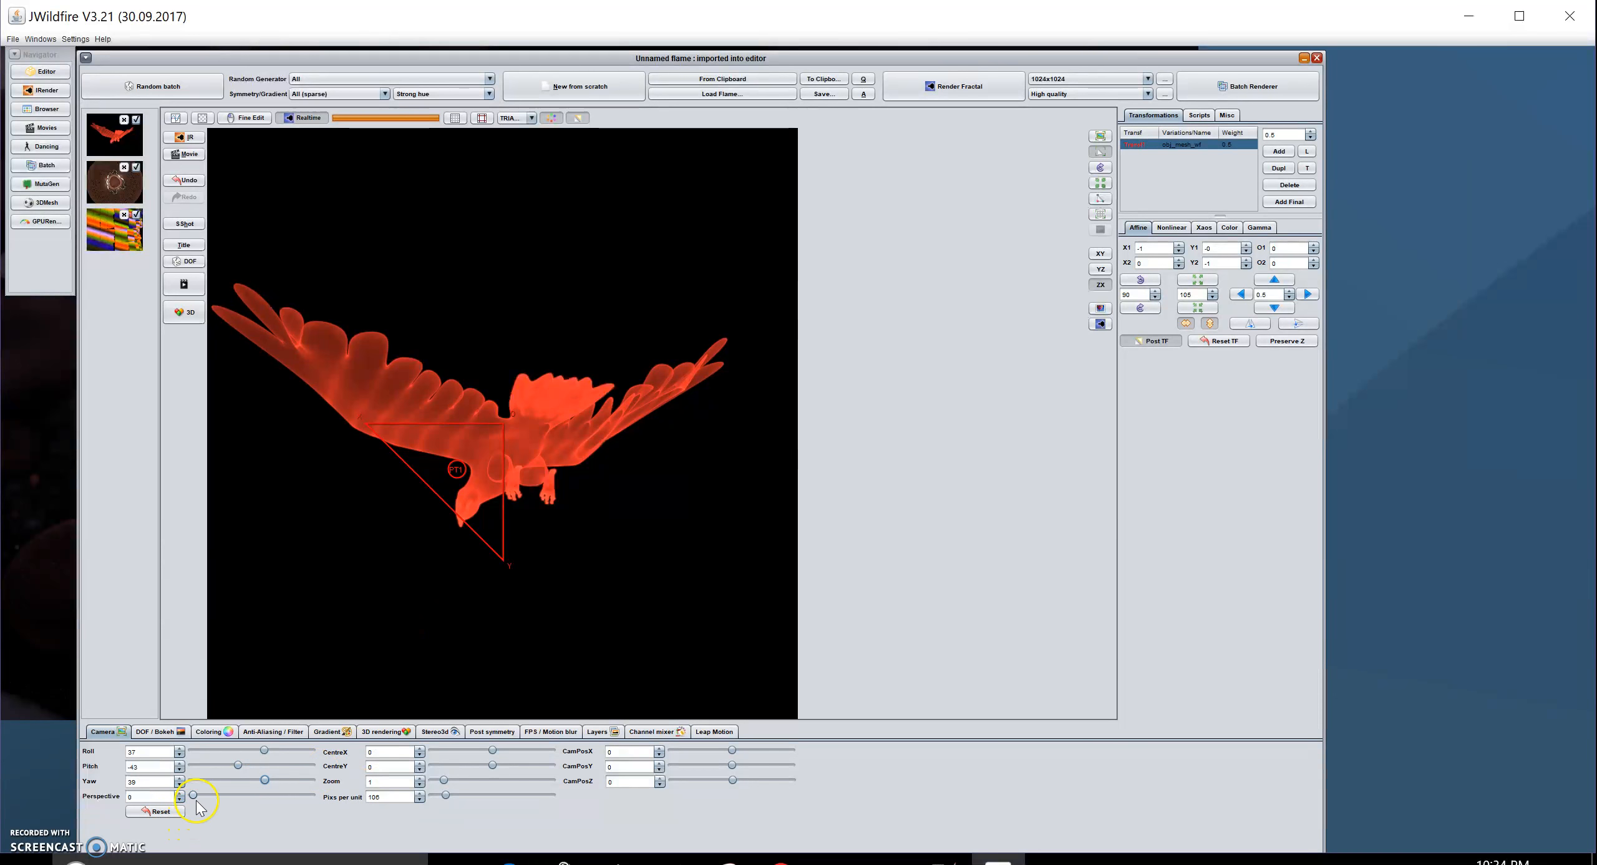
- Set the camera perspective to 0.07 for slight depth distortion
drag(194, 795, 202, 795)
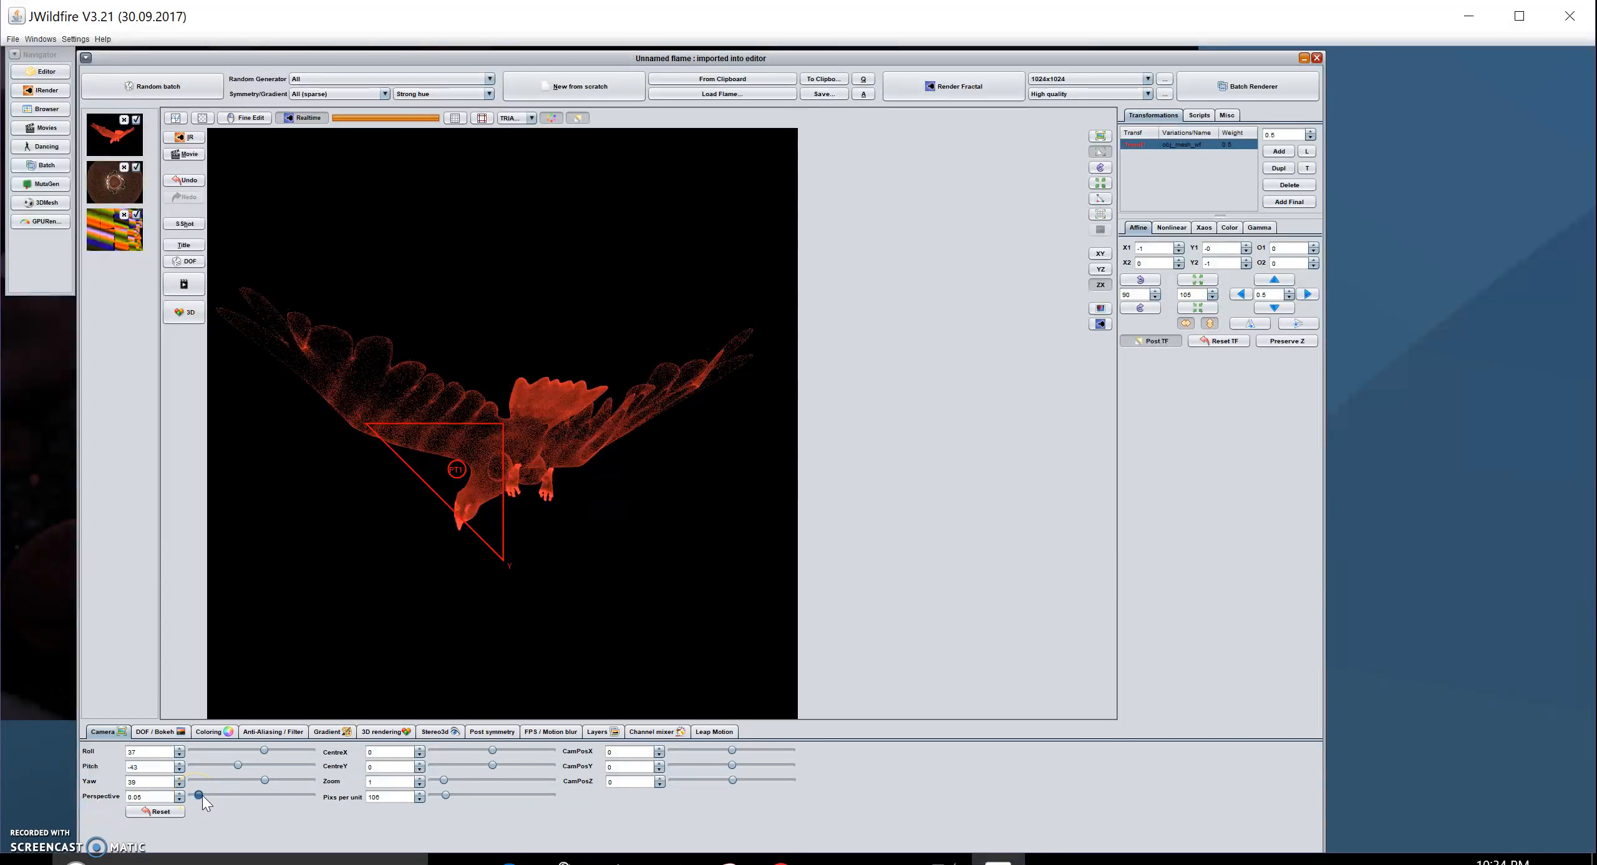
click(204, 826)
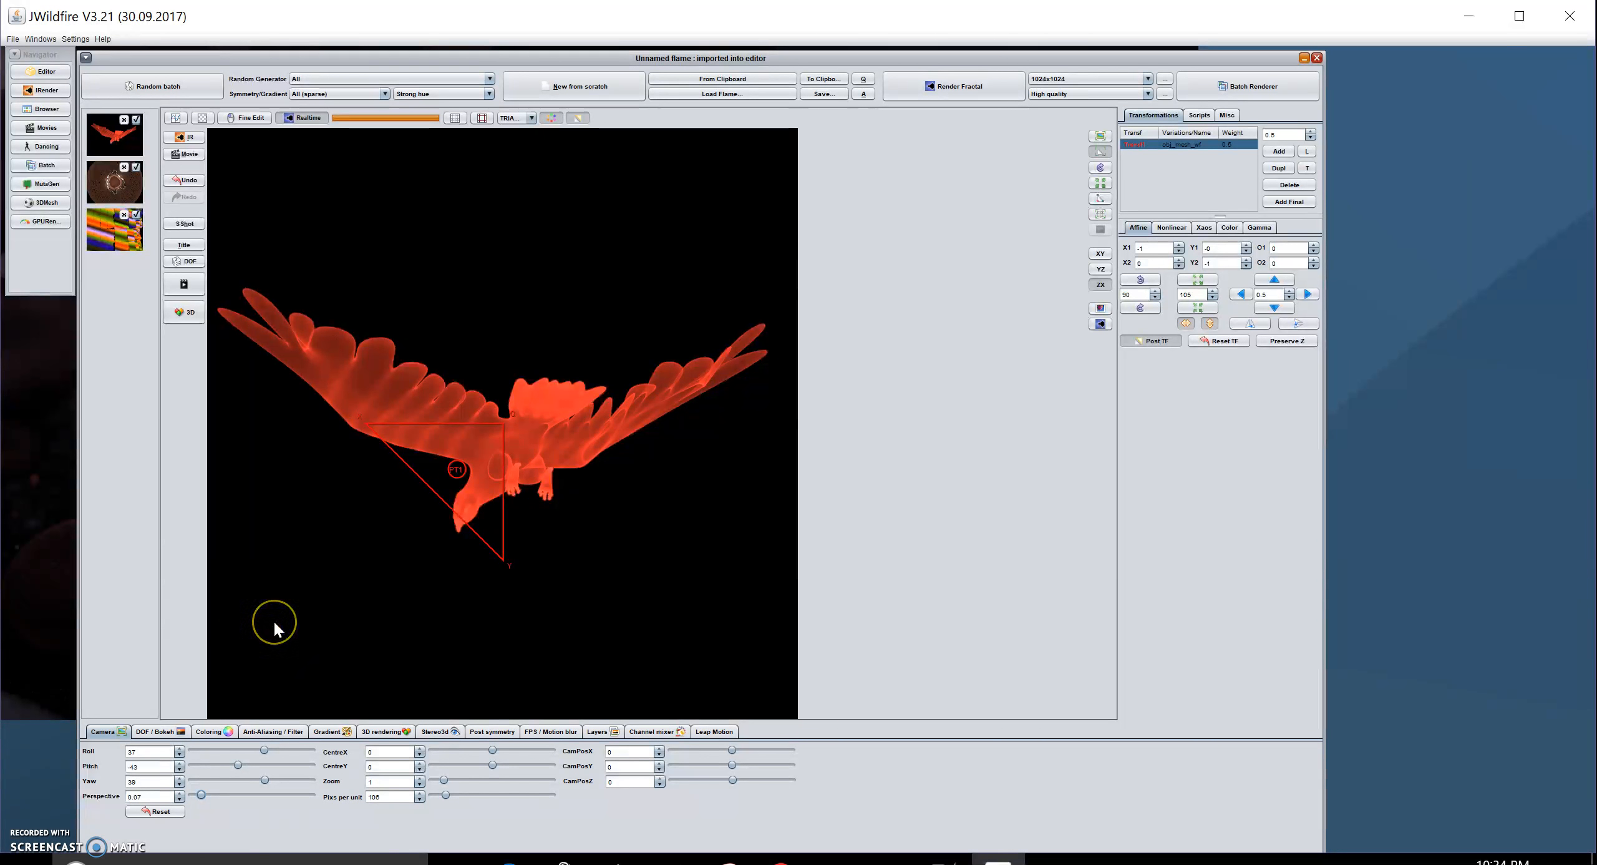
click(185, 313)
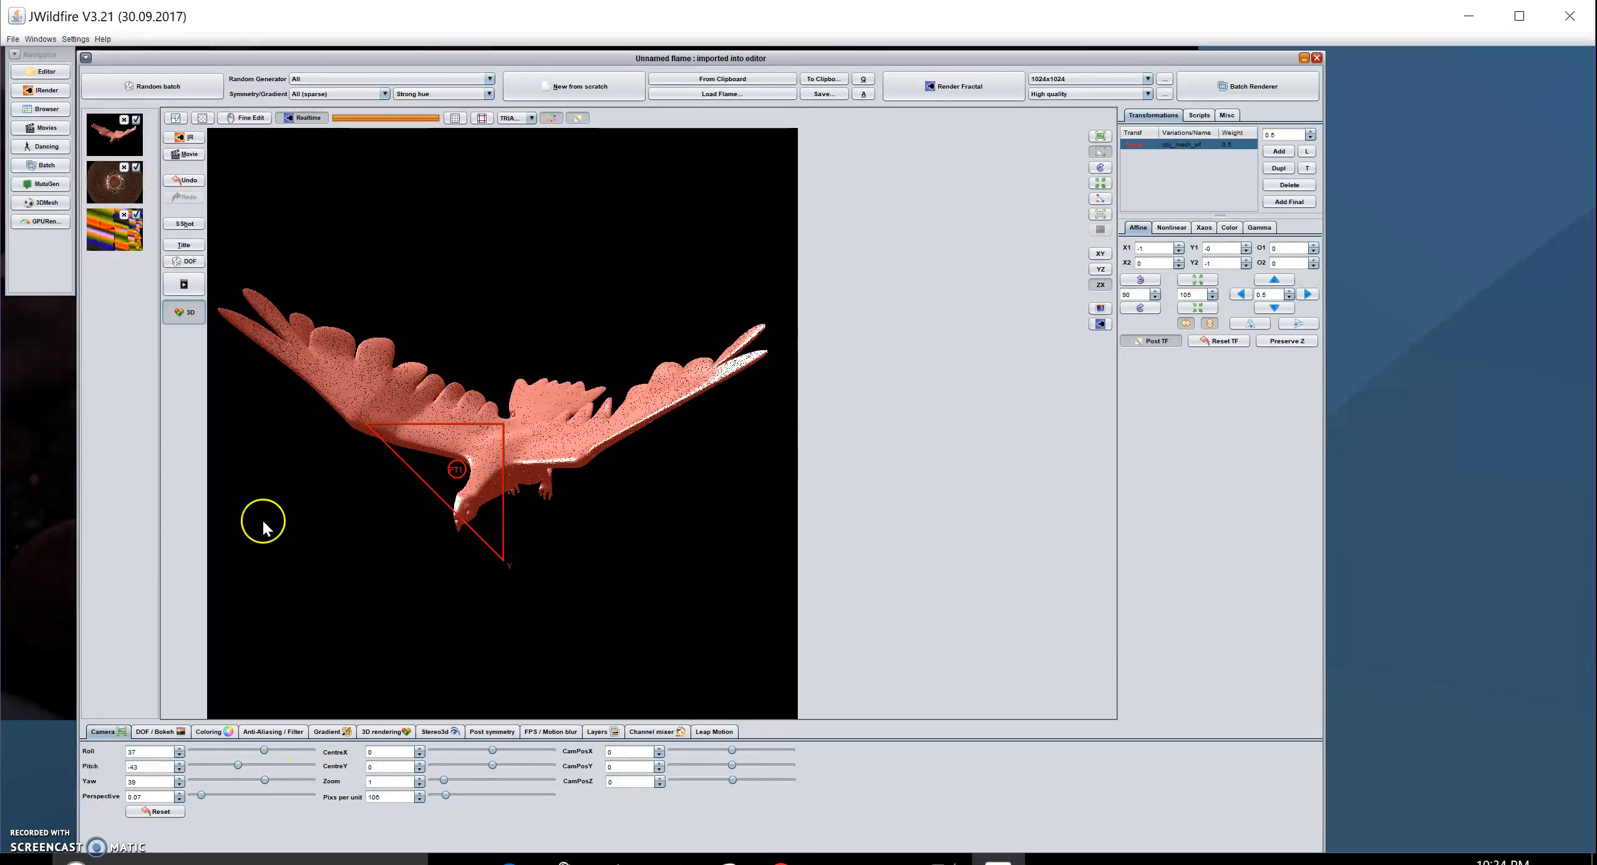
- Turn on 3D rendering so the eagle appears as a lit, shaded salmon-pink surface
click(183, 315)
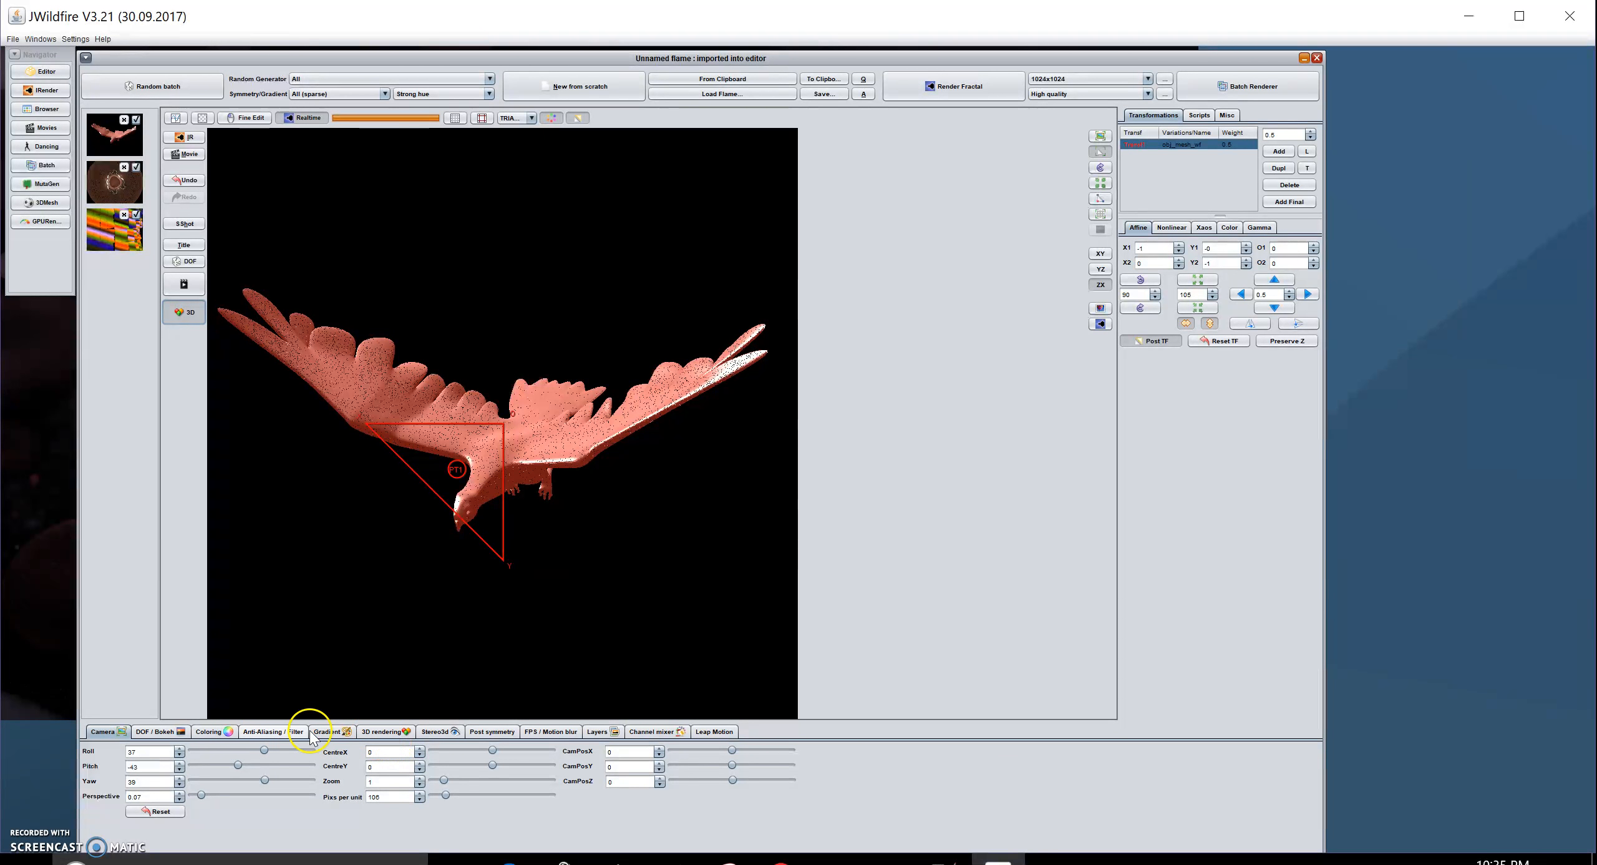
- Enable post noise reduction, set antialiasing radius 0.53 and amount 0.28, and enable Preserve Z
click(269, 733)
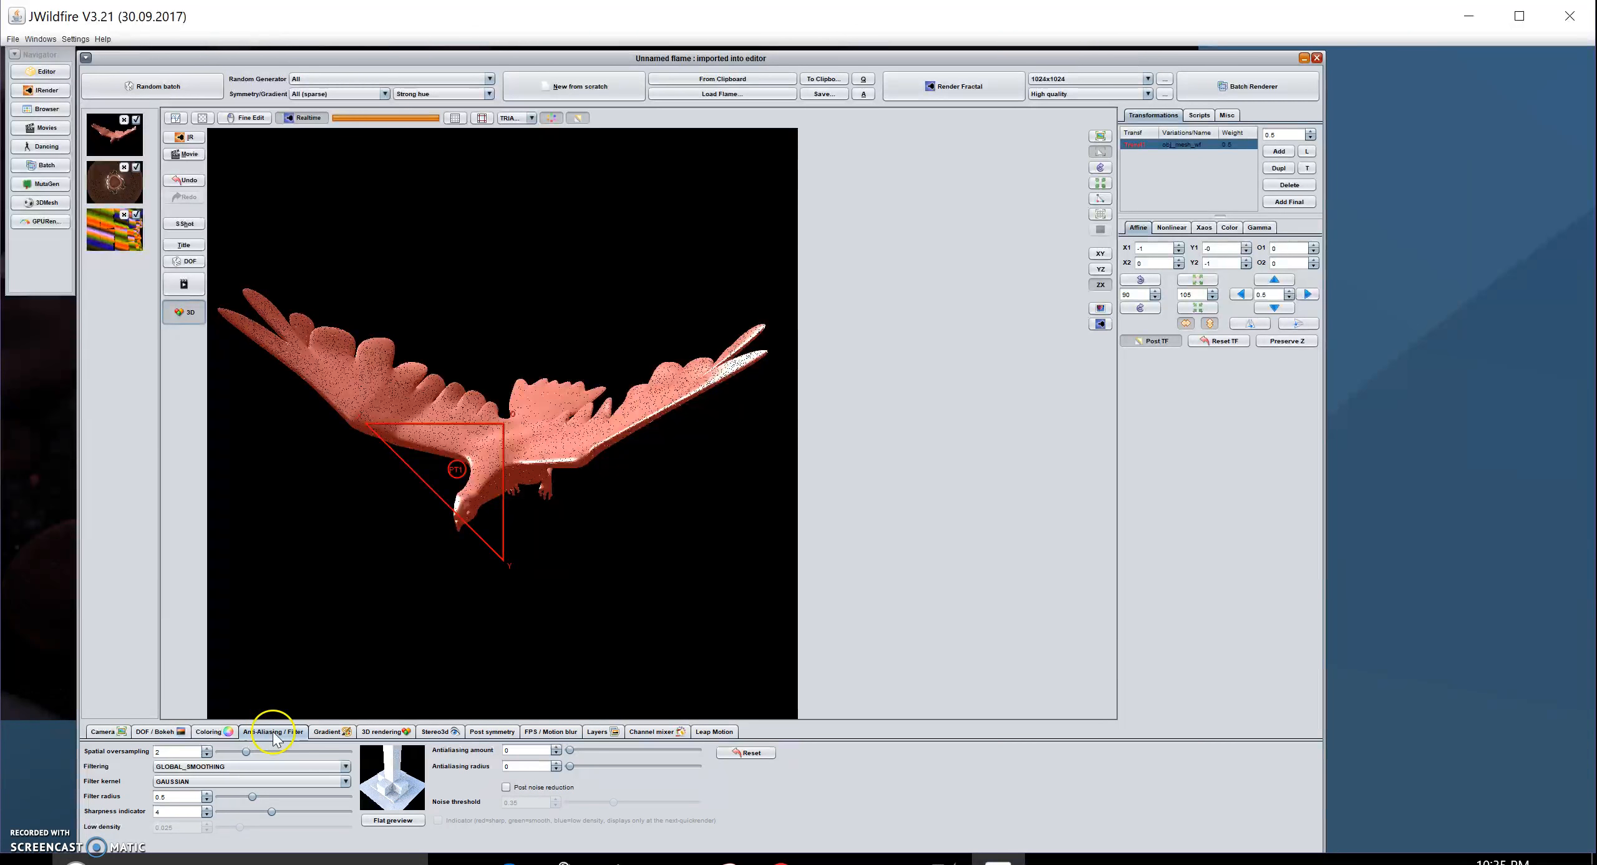
click(505, 788)
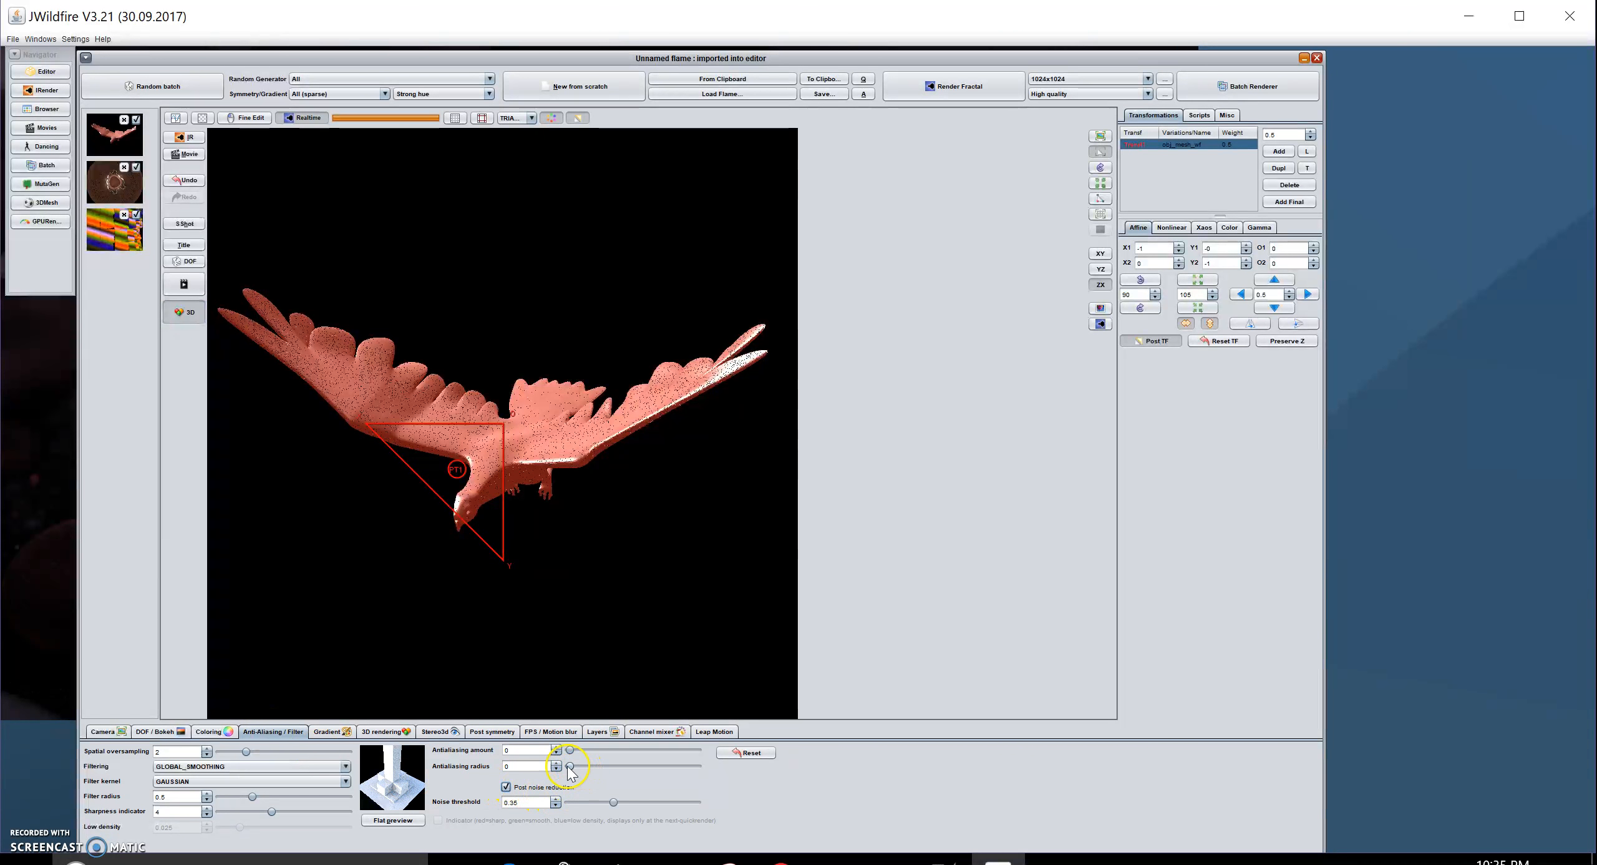
click(597, 766)
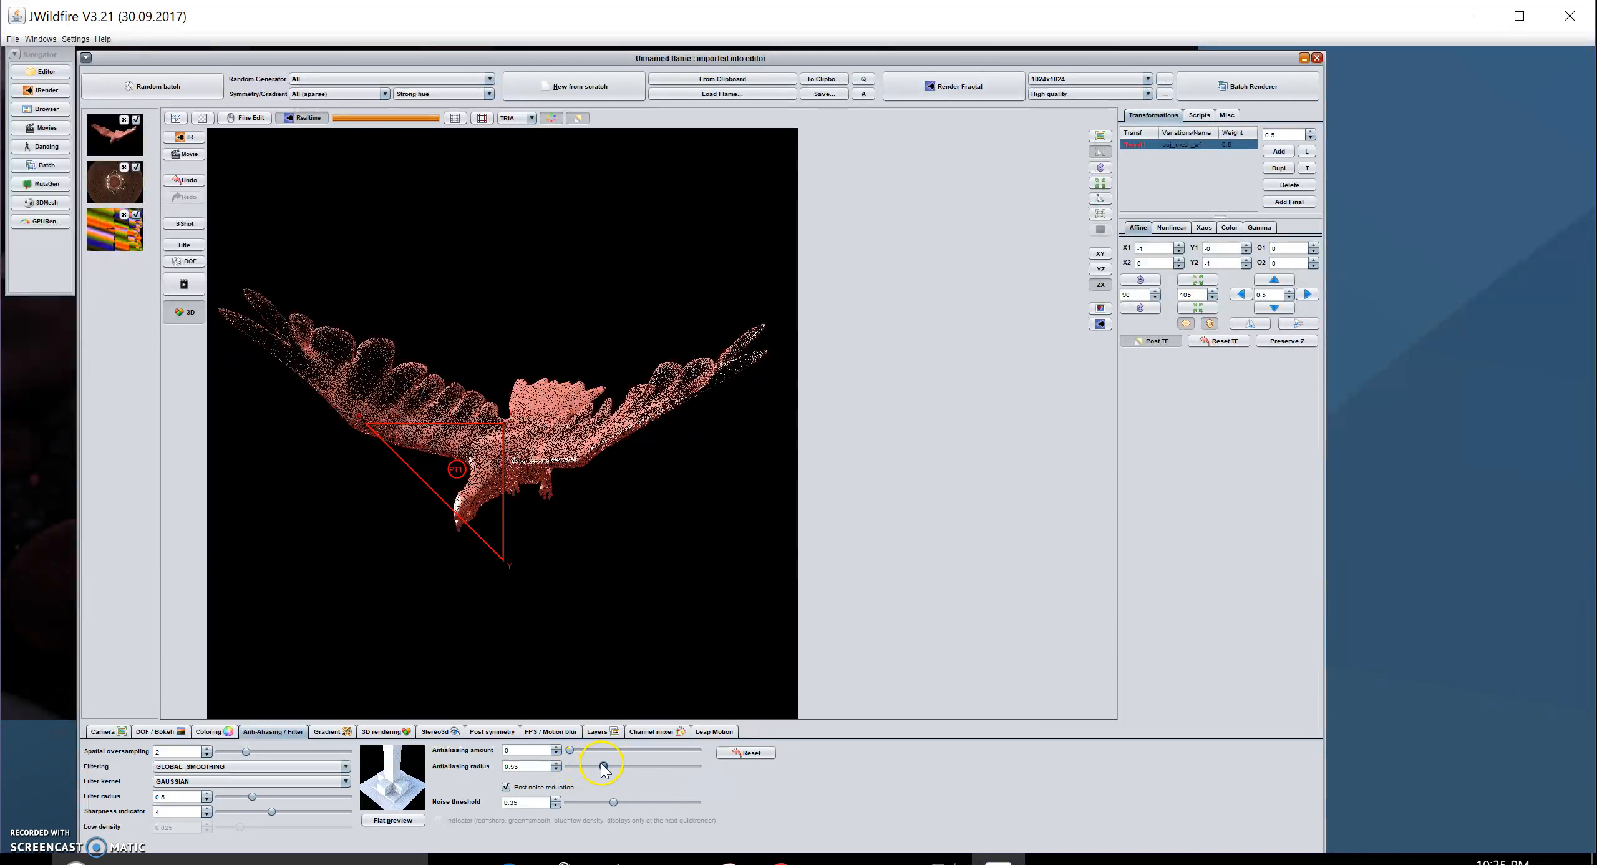
drag(572, 755, 605, 755)
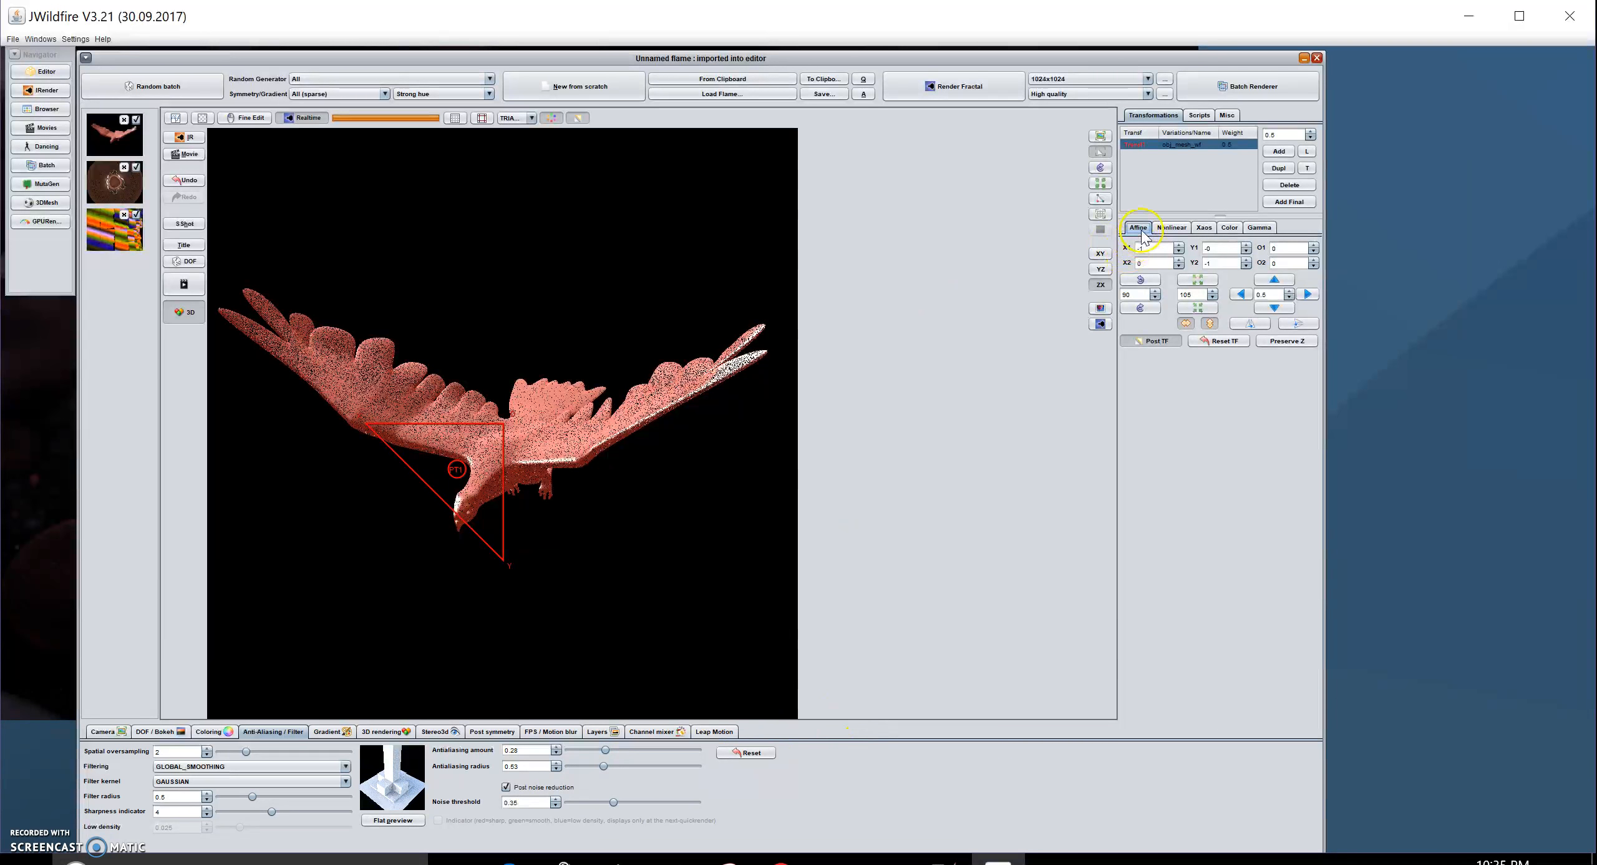
click(1298, 342)
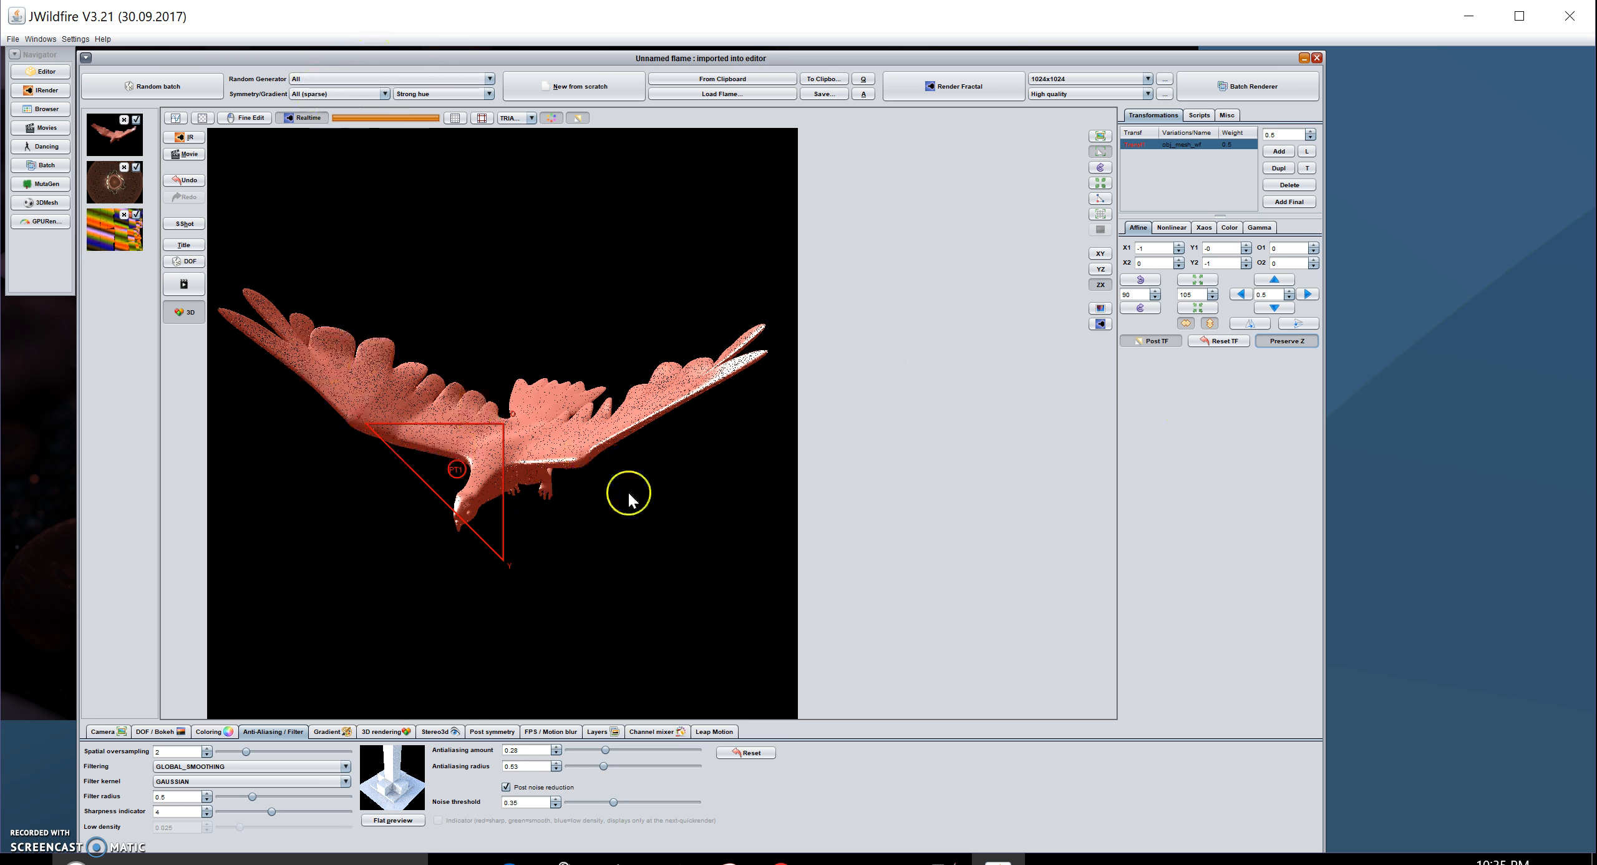
click(1052, 385)
- Swing Light 0's azimuth from -30 to about 177, backlighting the eagle
click(644, 580)
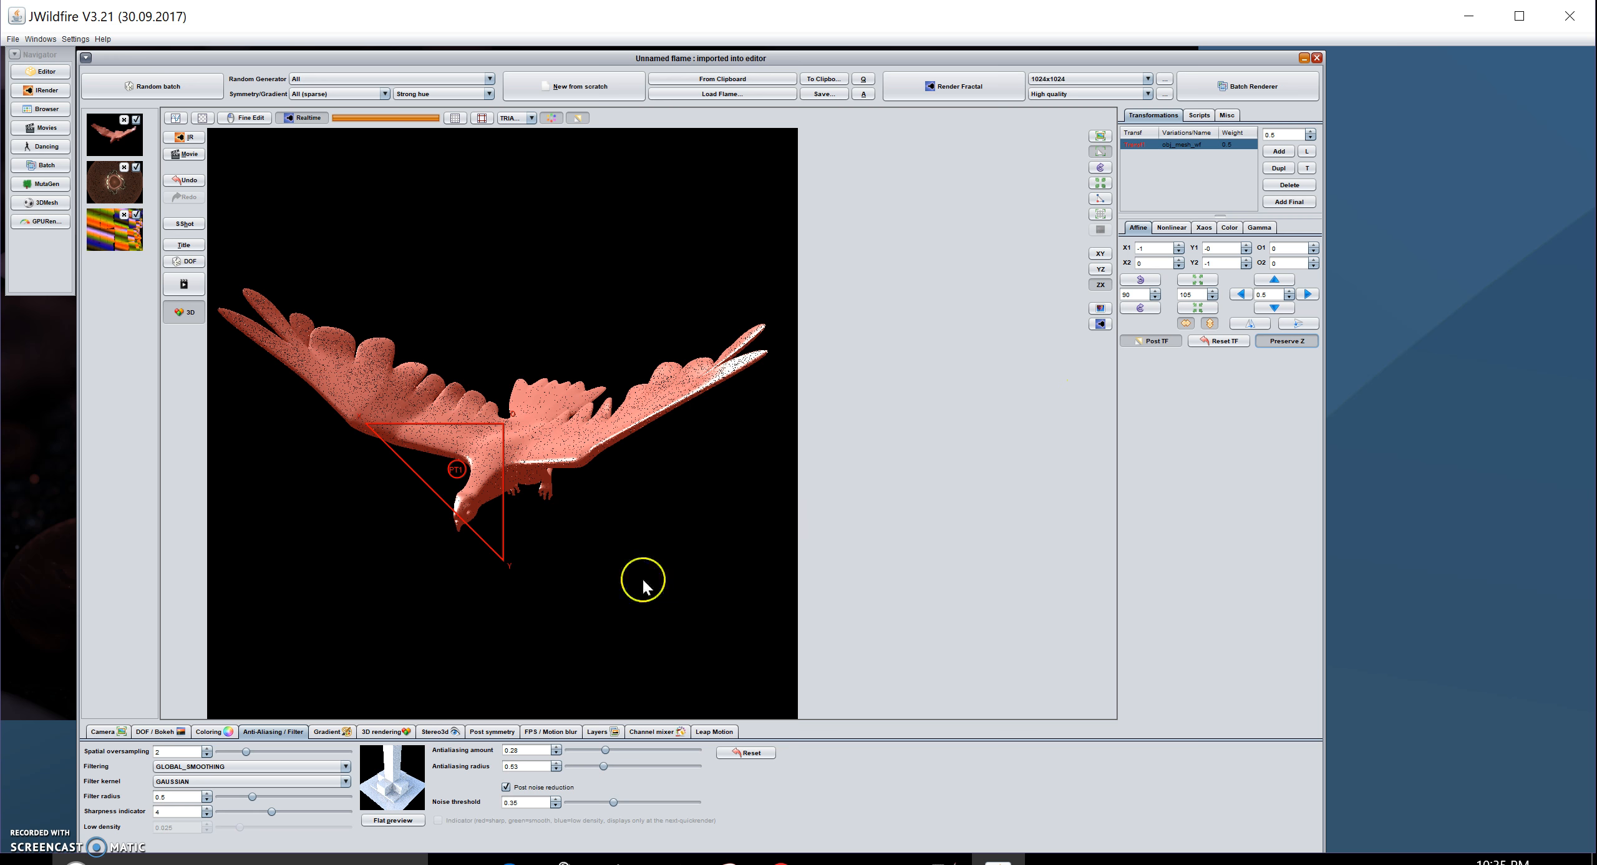
click(383, 732)
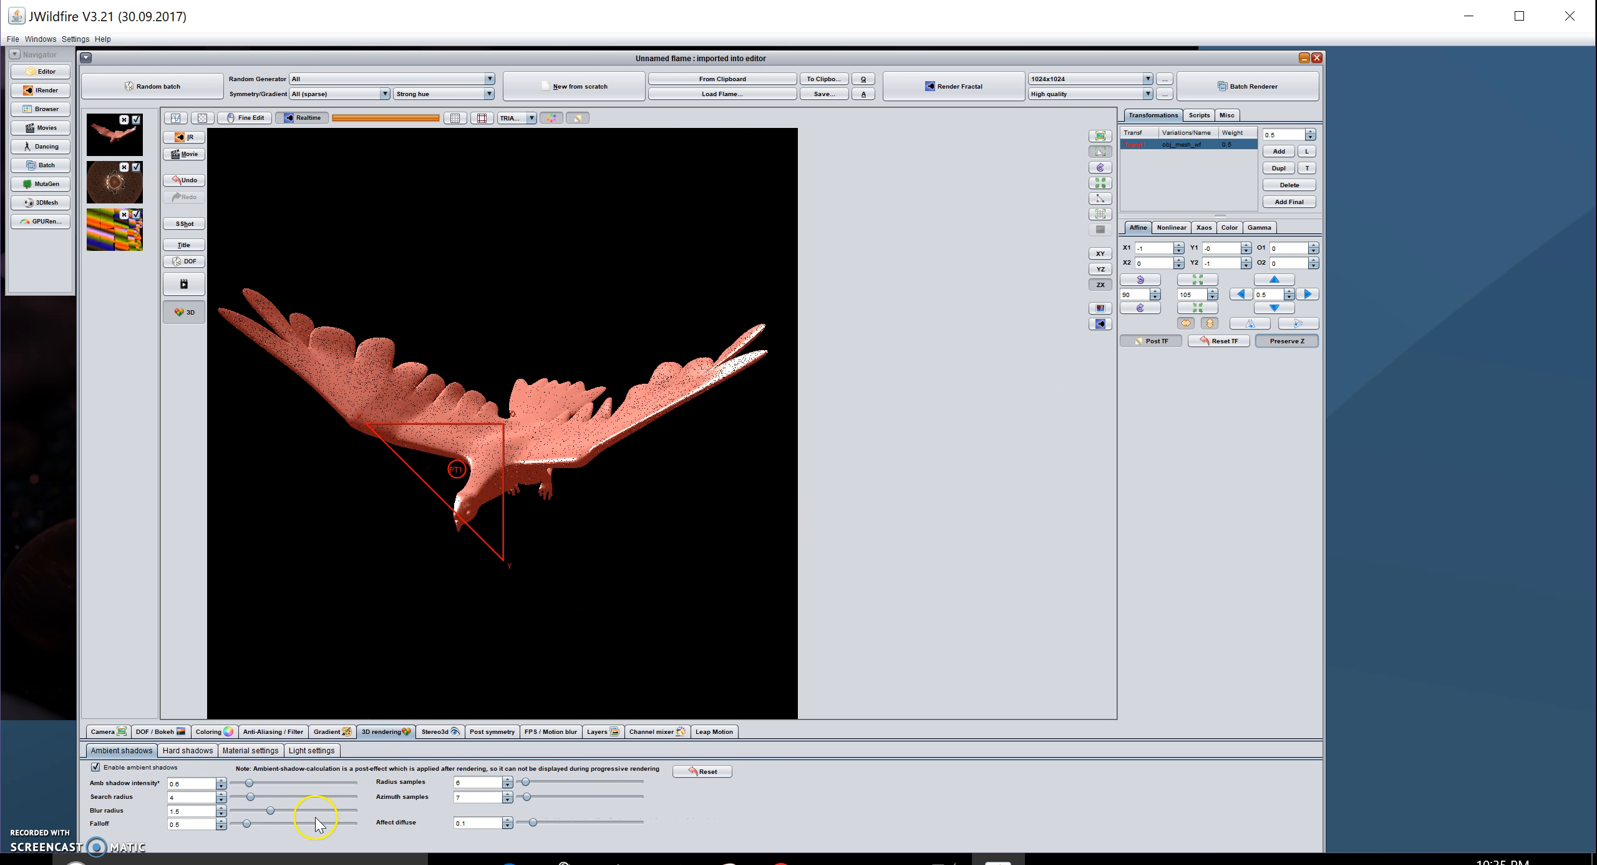
click(310, 751)
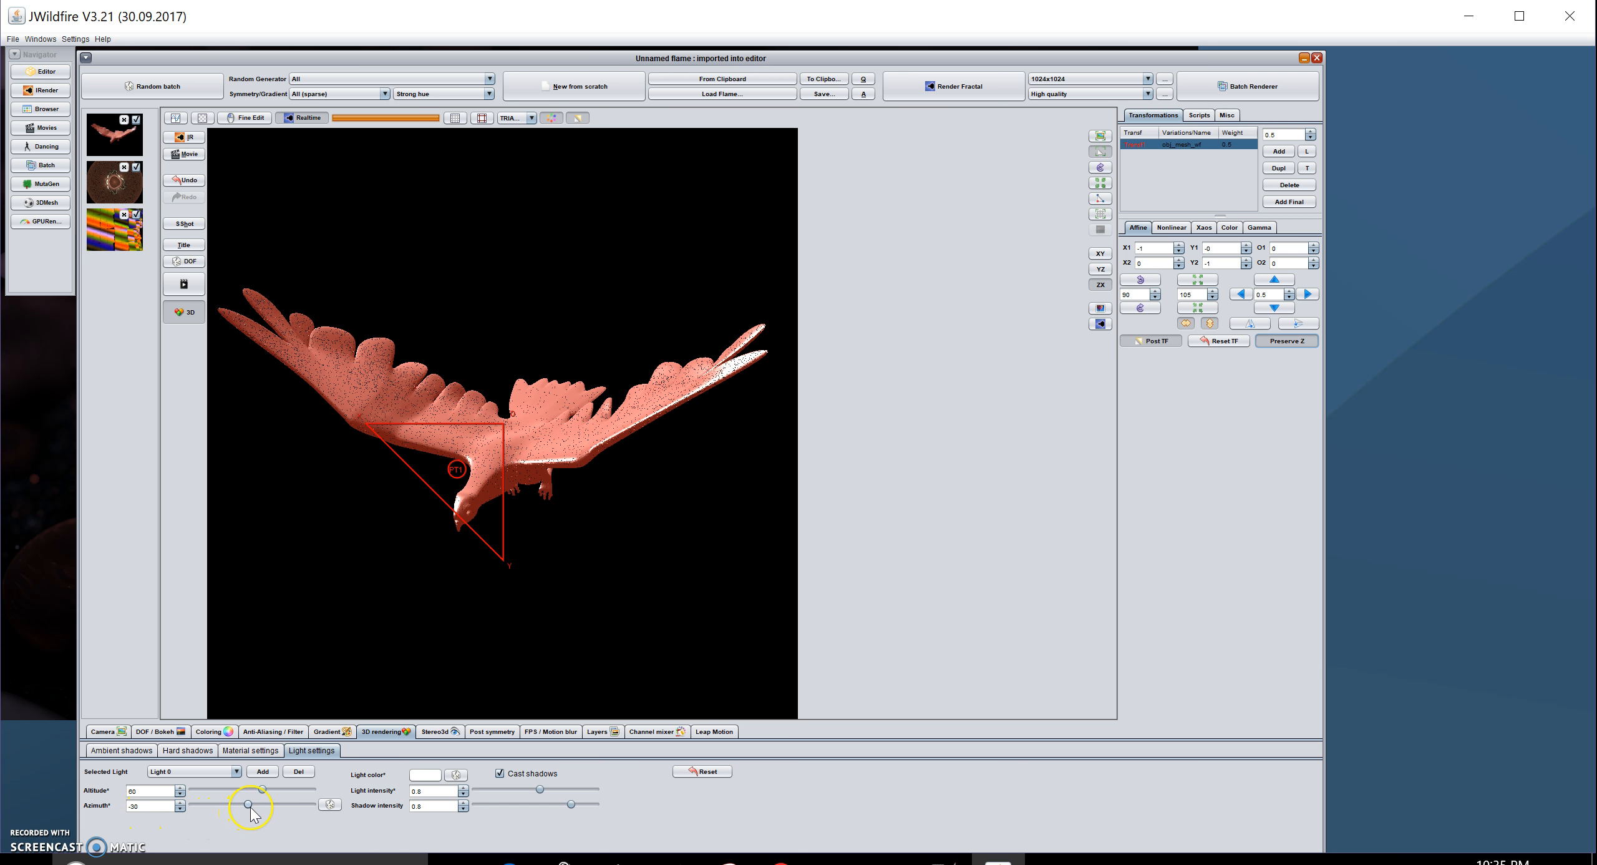
drag(251, 807, 278, 814)
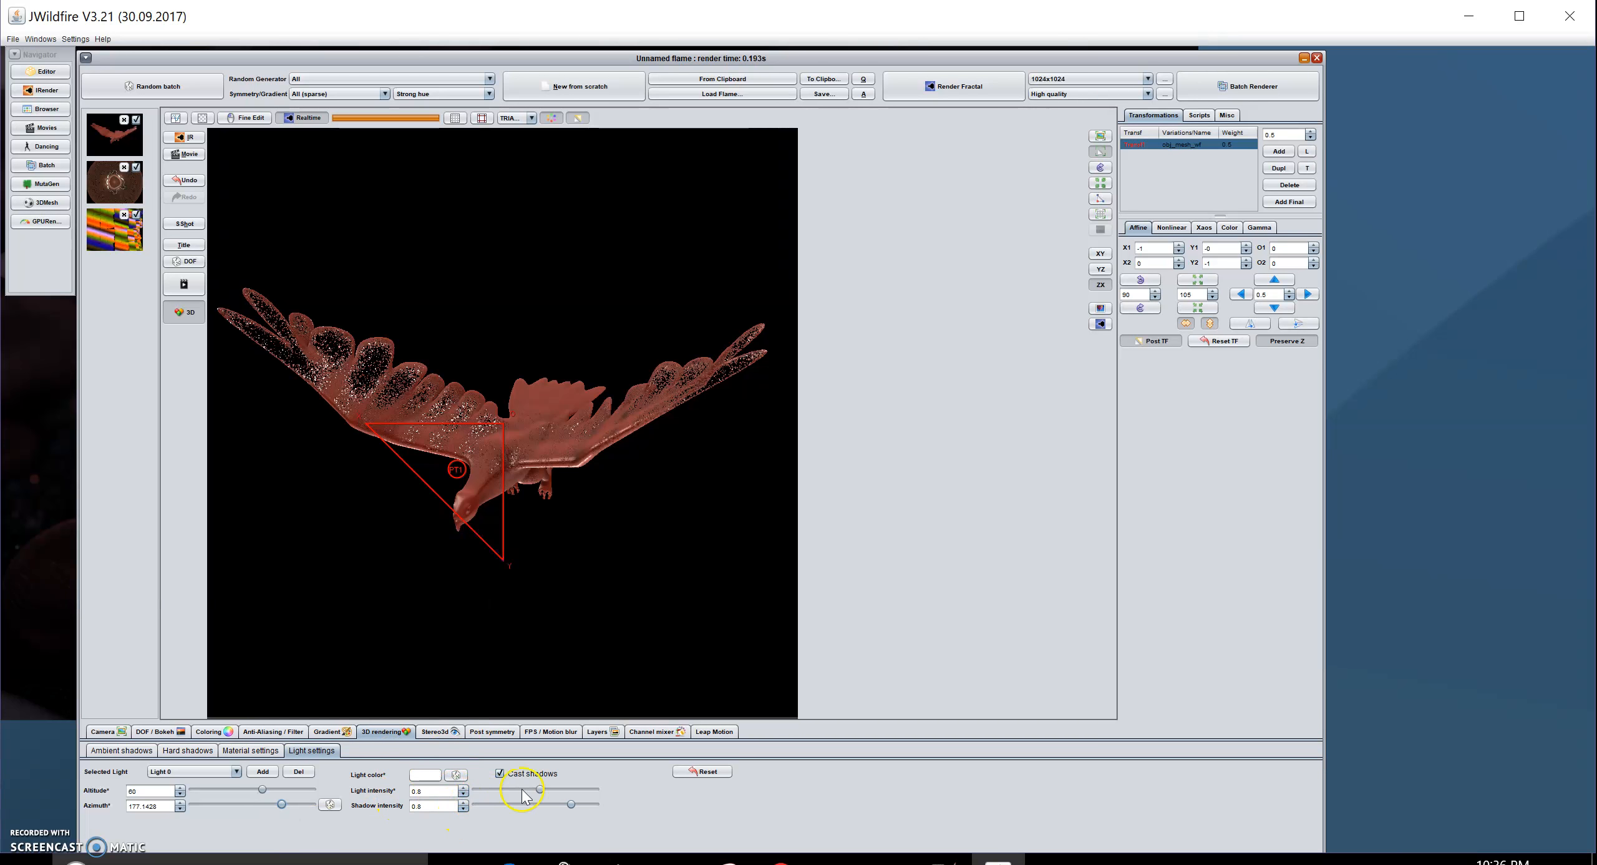
- Brighten Light 0, then select Light 1 and raise its intensity to 0.762
drag(541, 790, 570, 792)
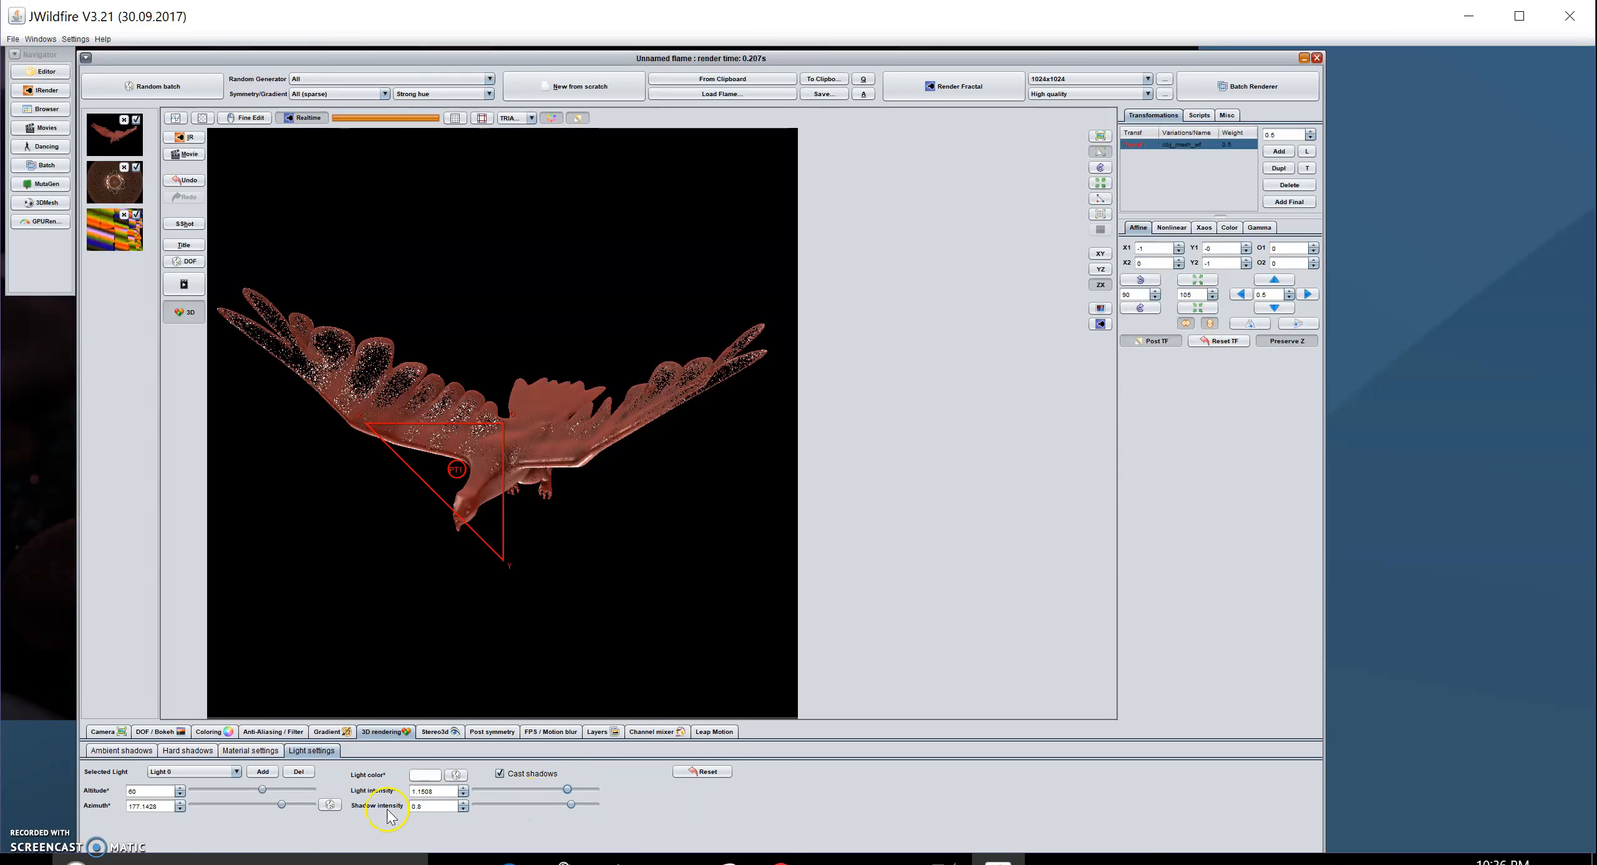
click(236, 771)
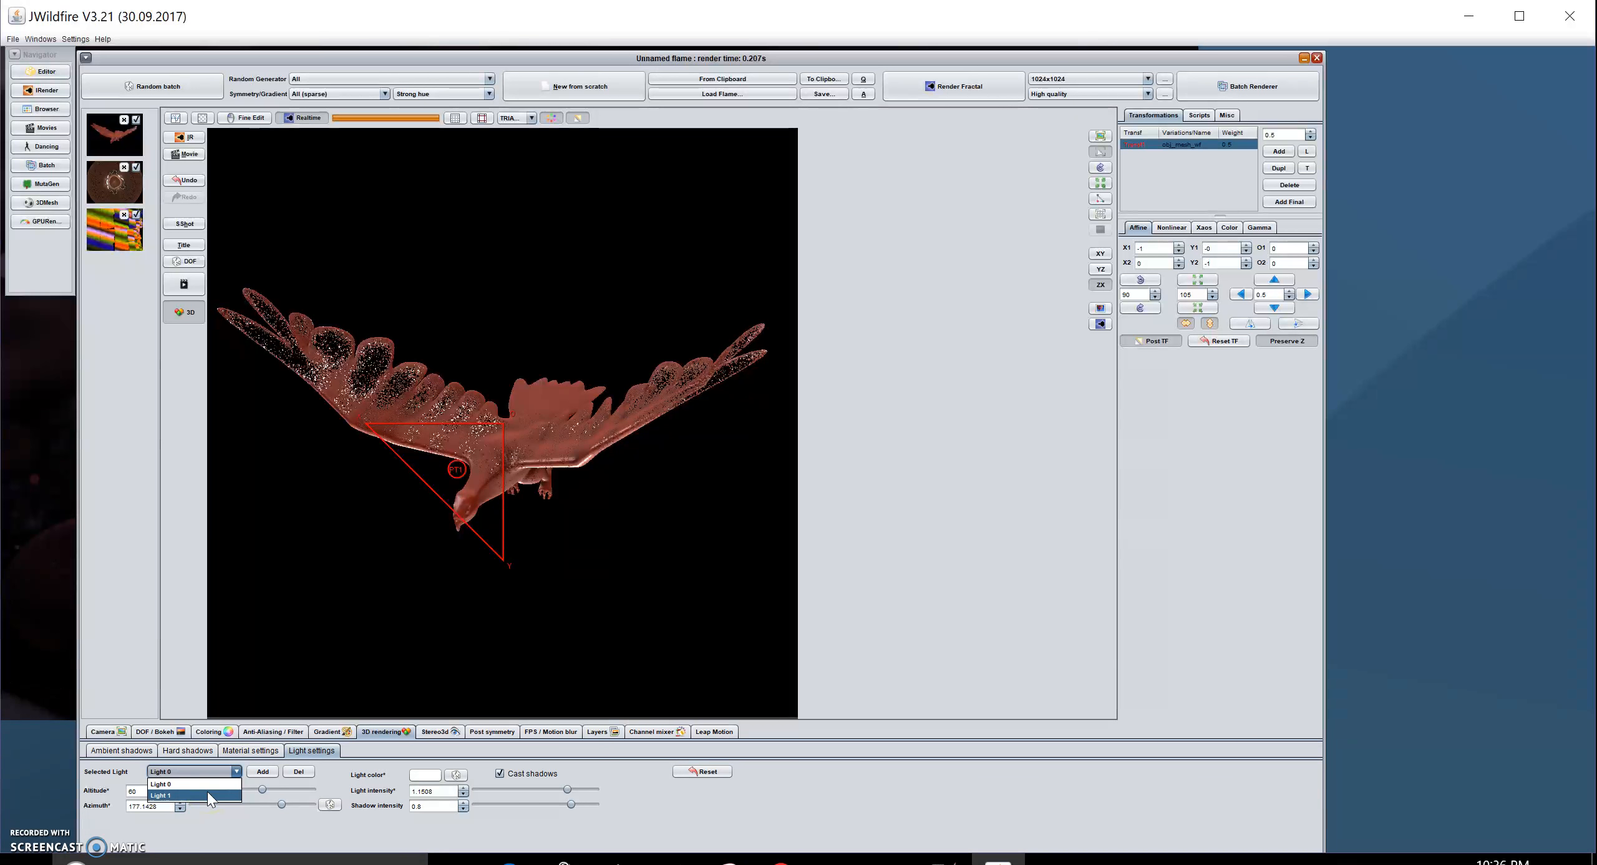
click(207, 794)
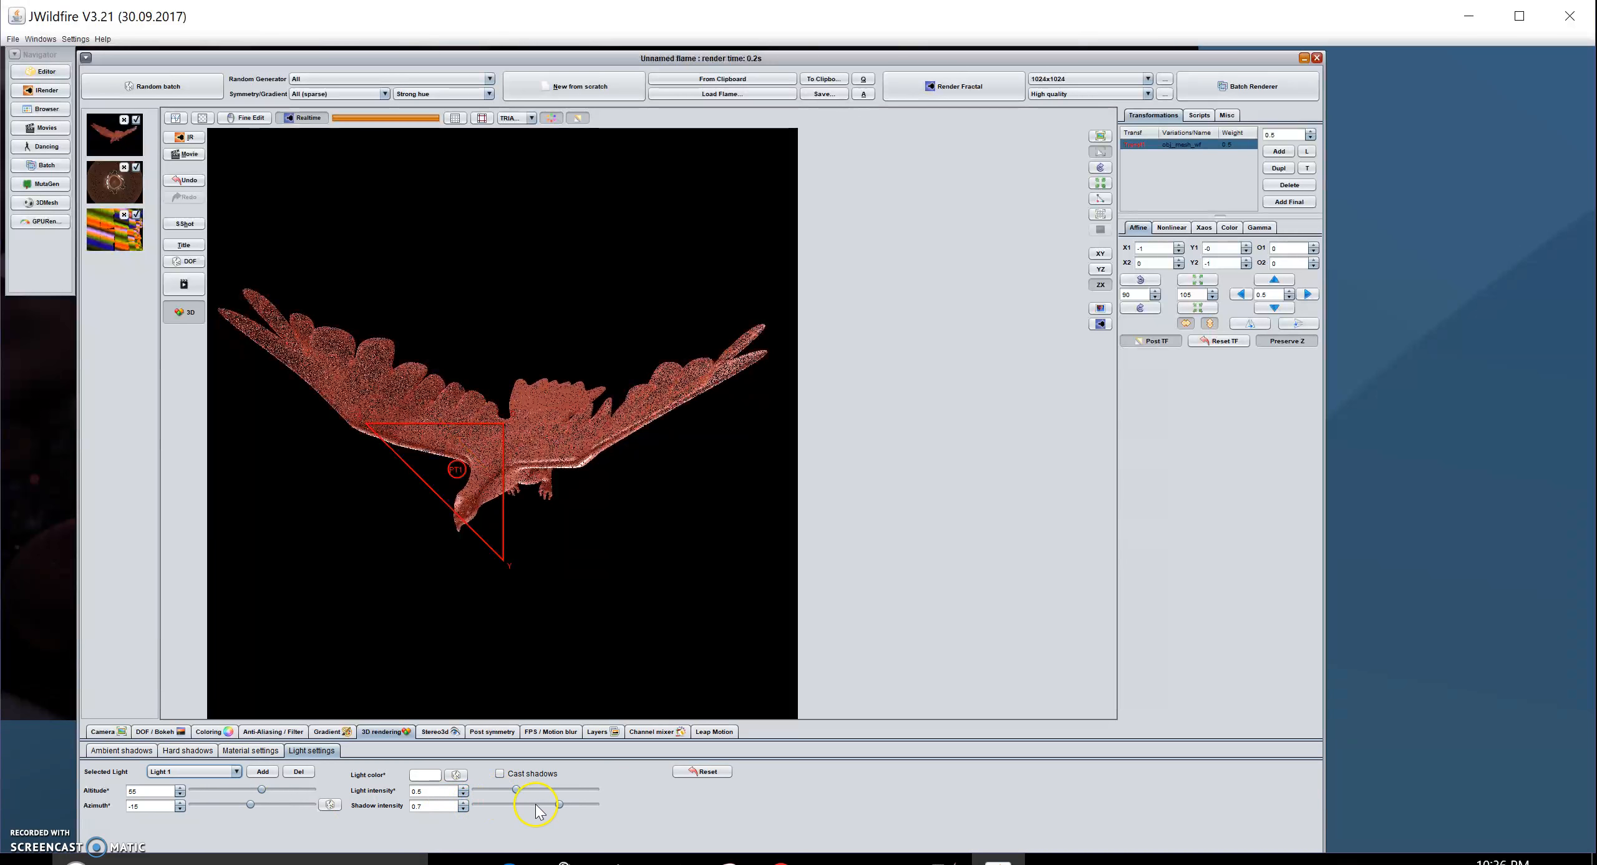
click(518, 790)
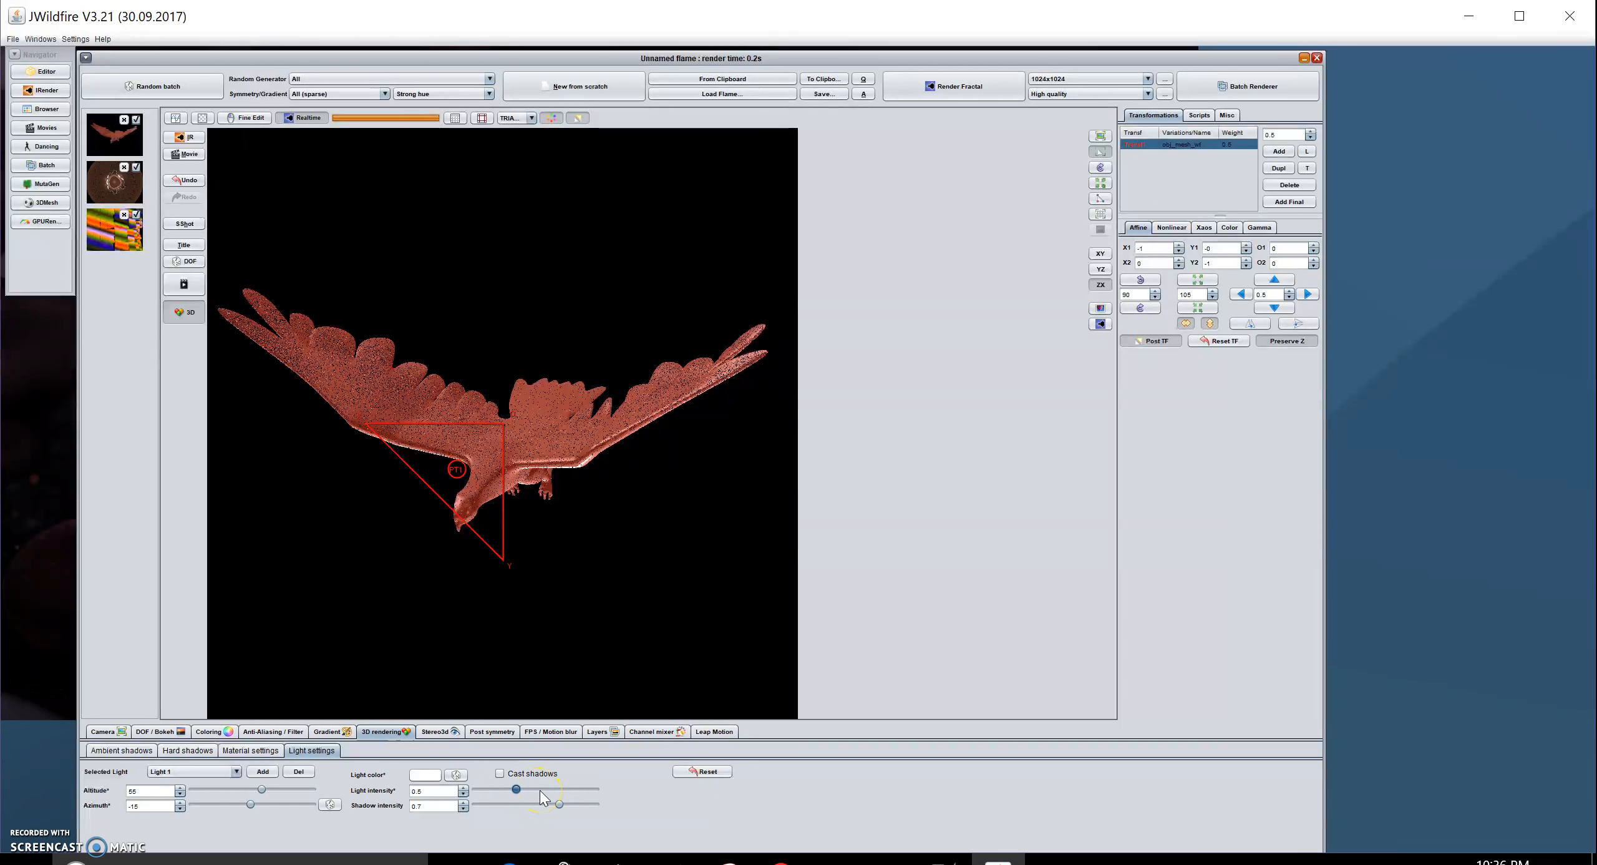
click(540, 791)
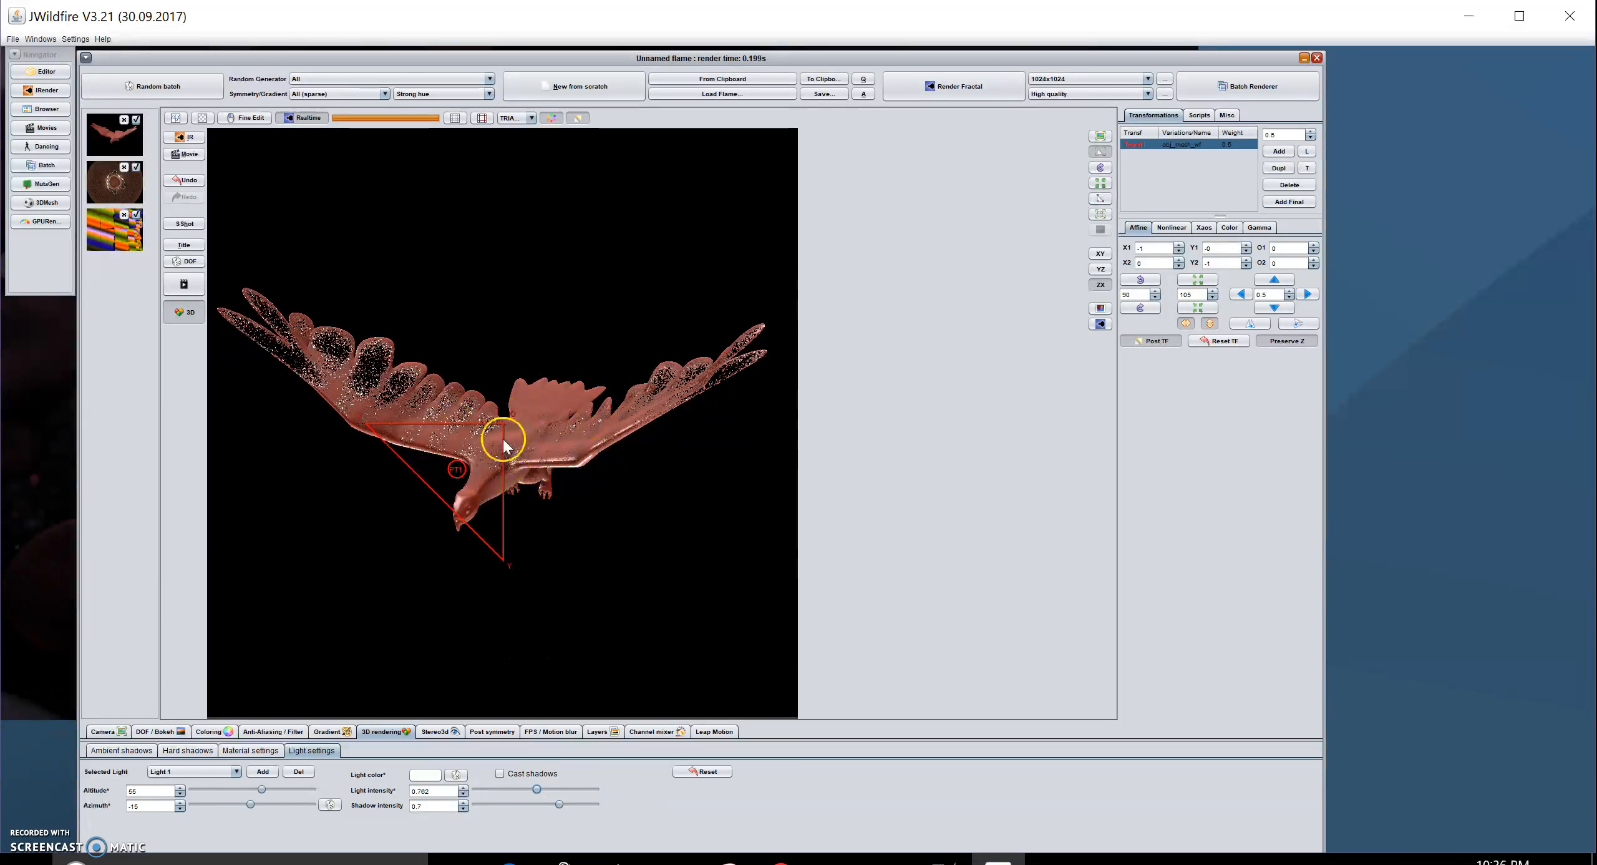
- Render the final image, hide the triangle guide overlay and reset the transform to XY
click(1104, 329)
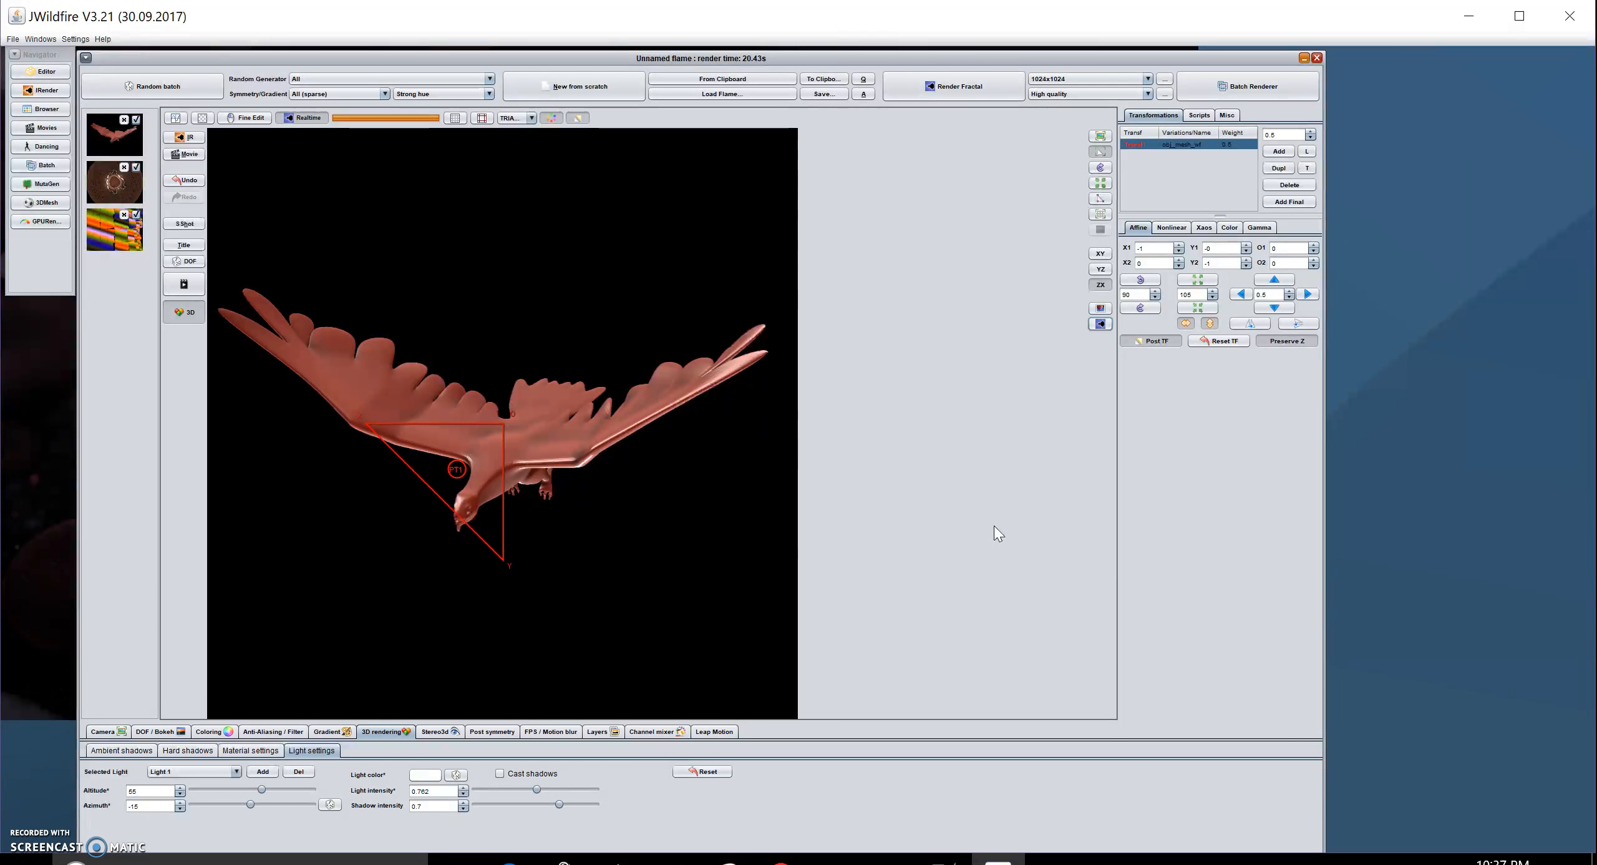
click(1100, 135)
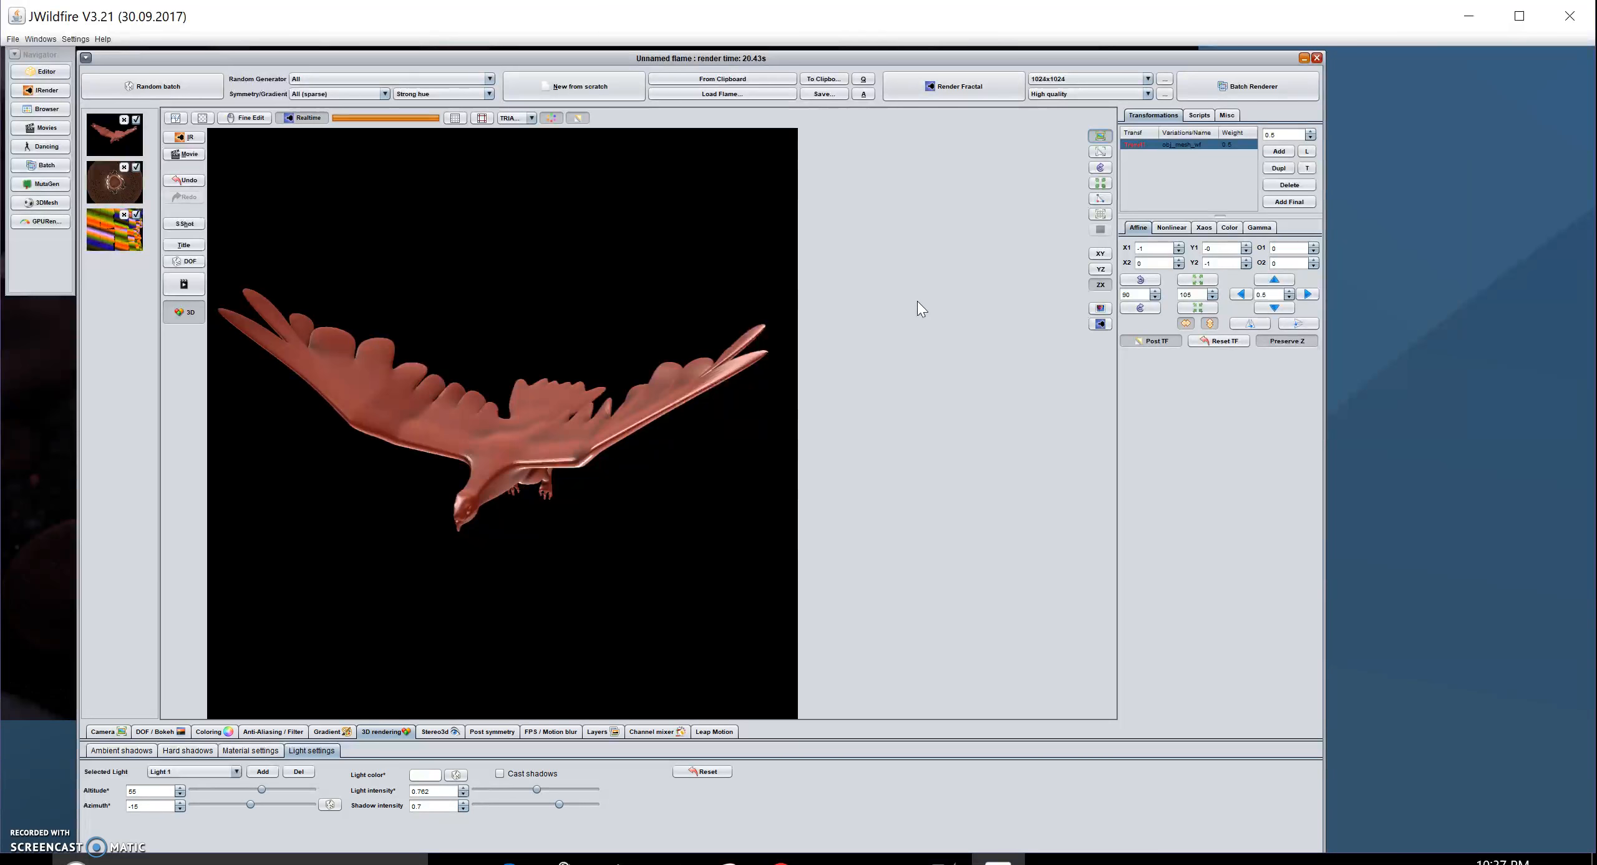
click(1099, 253)
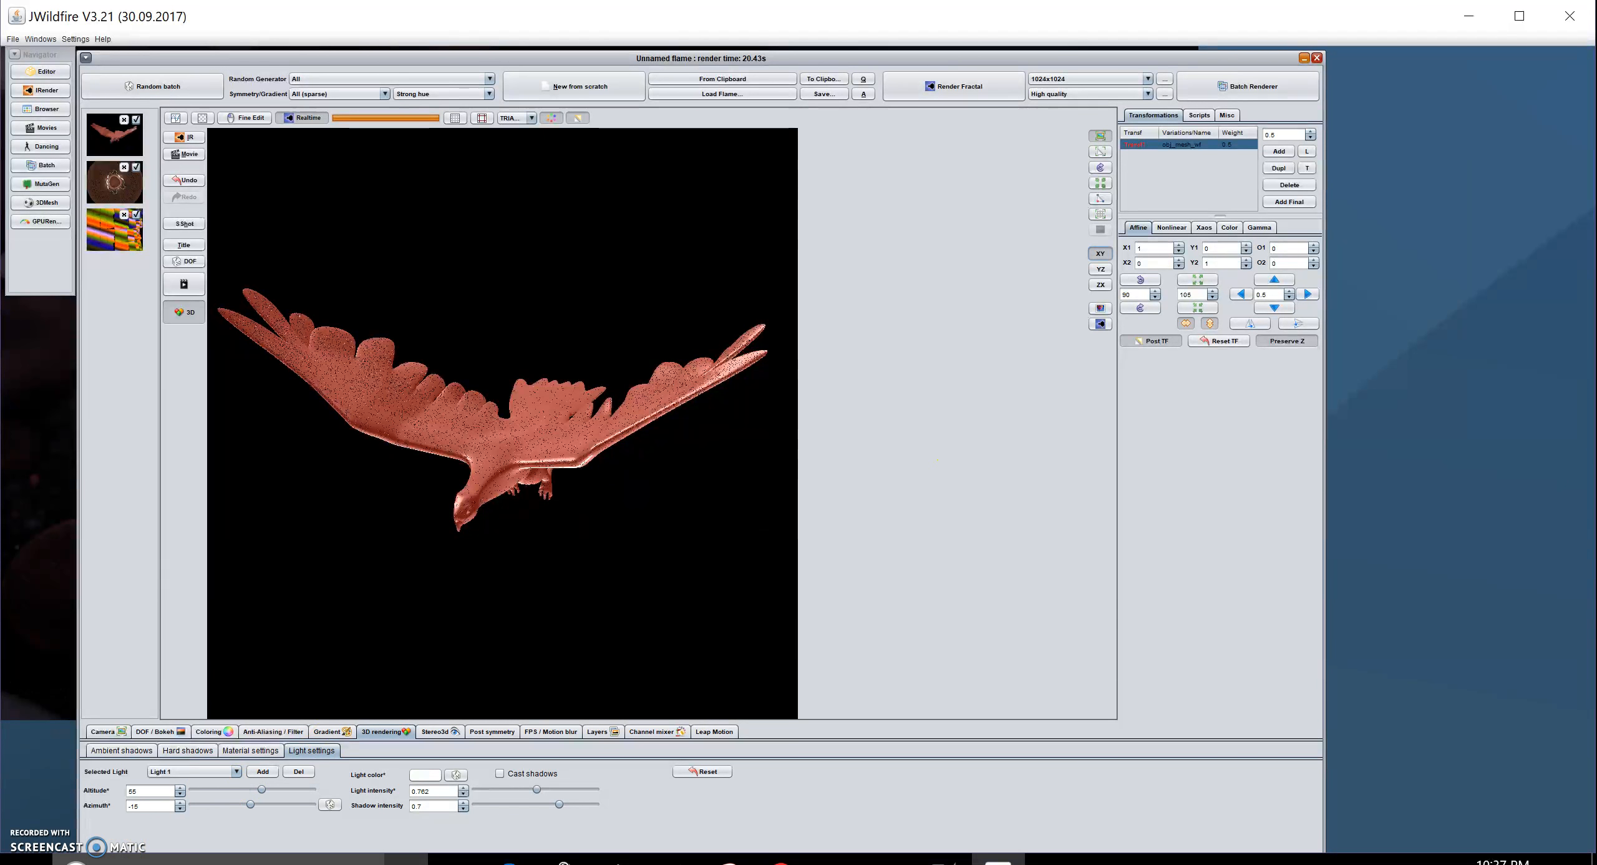
key(super)
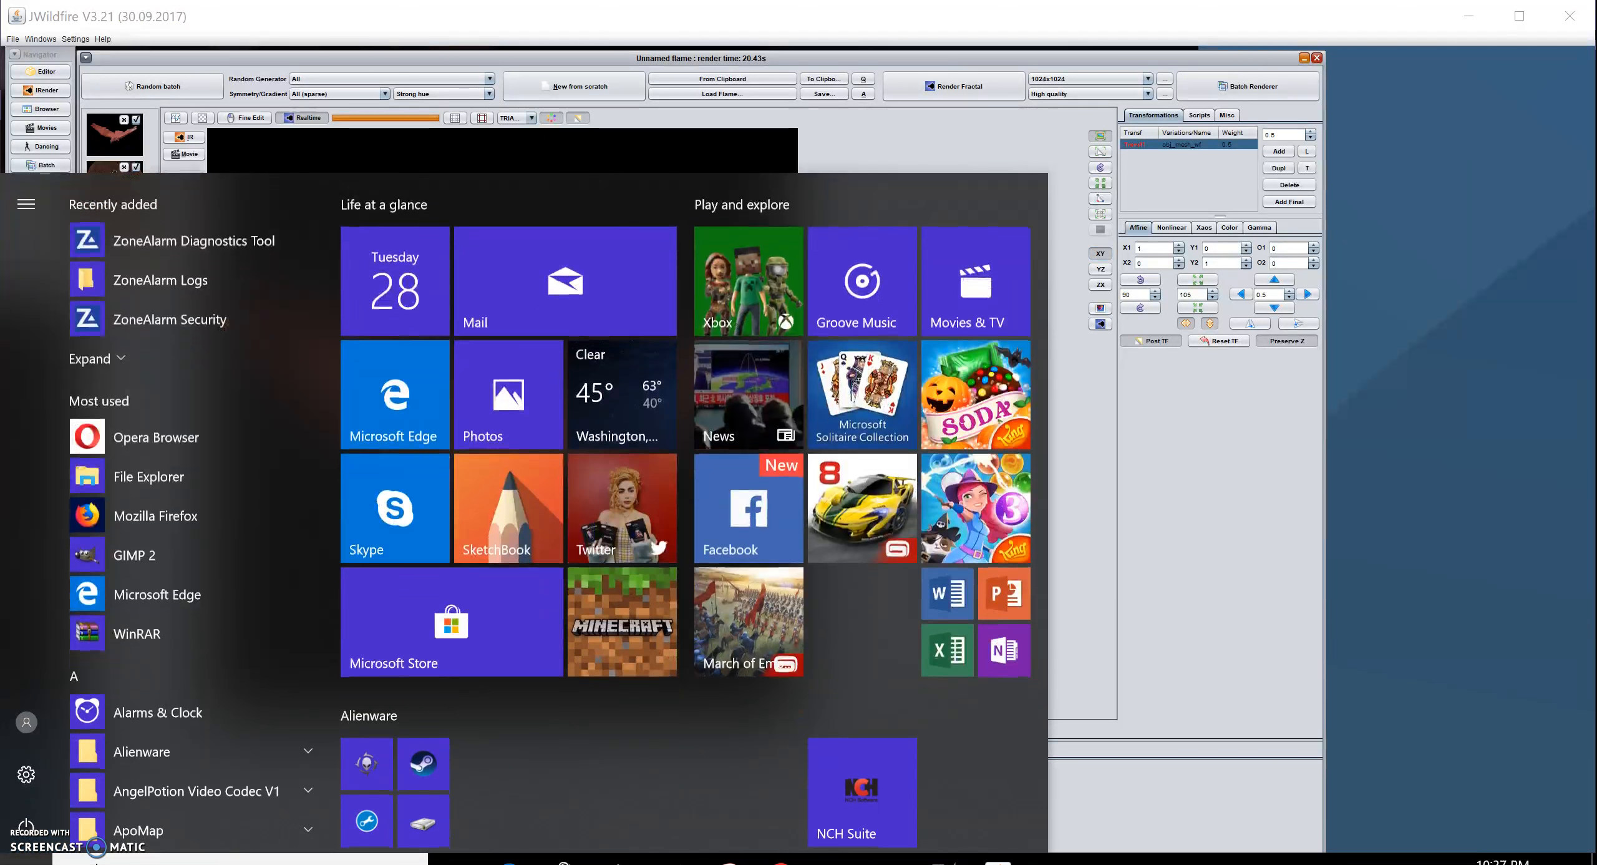
- Minimize JWildfire to reveal the desktop and open the desktop context menu
key(super)
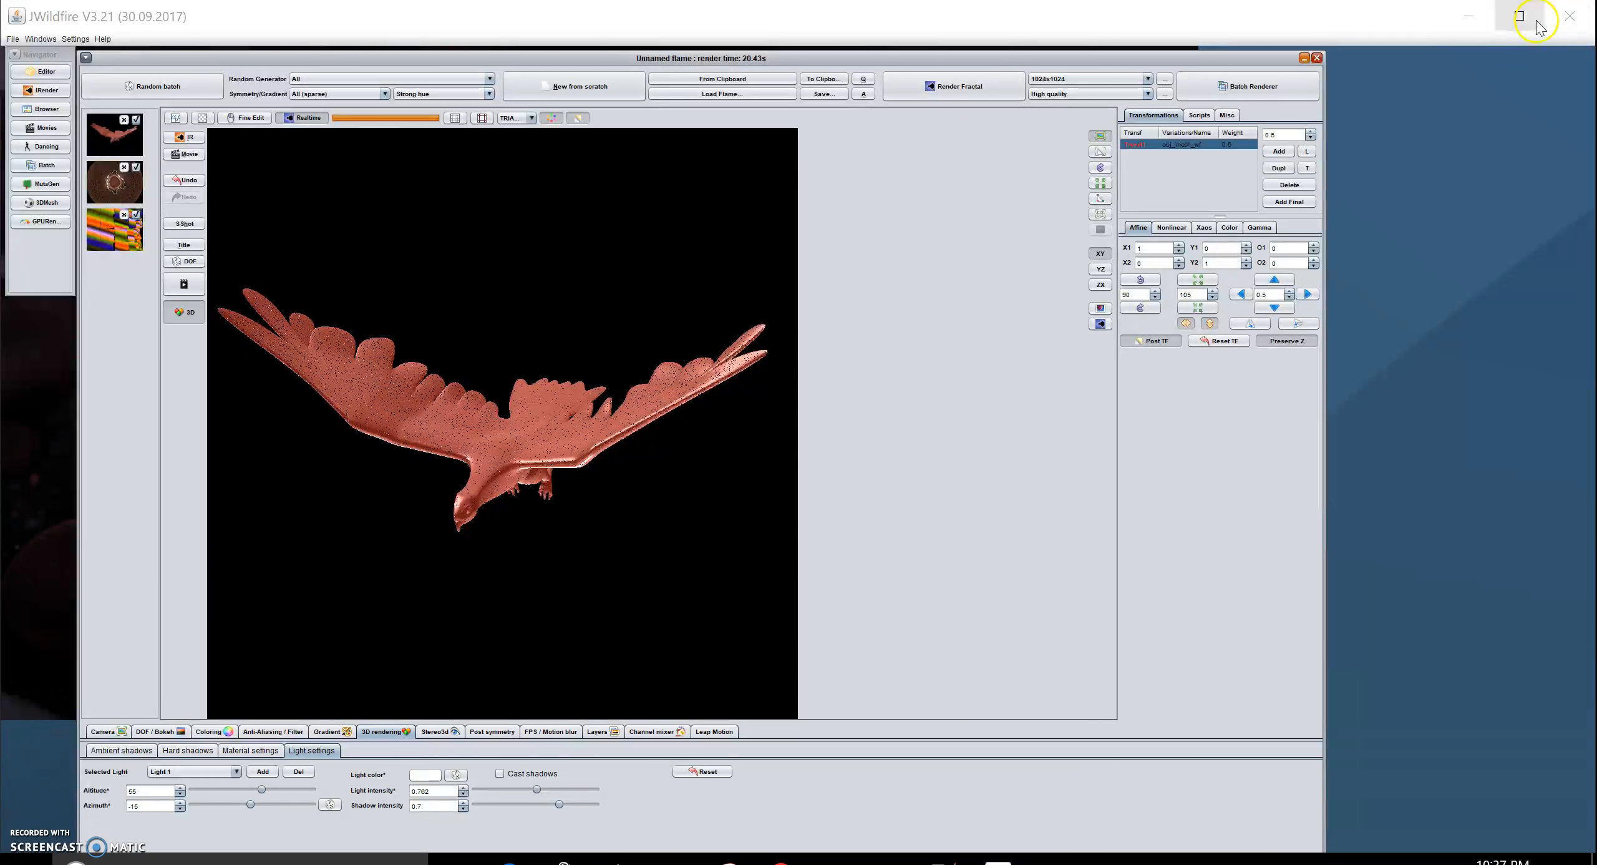
click(1467, 15)
click(1353, 185)
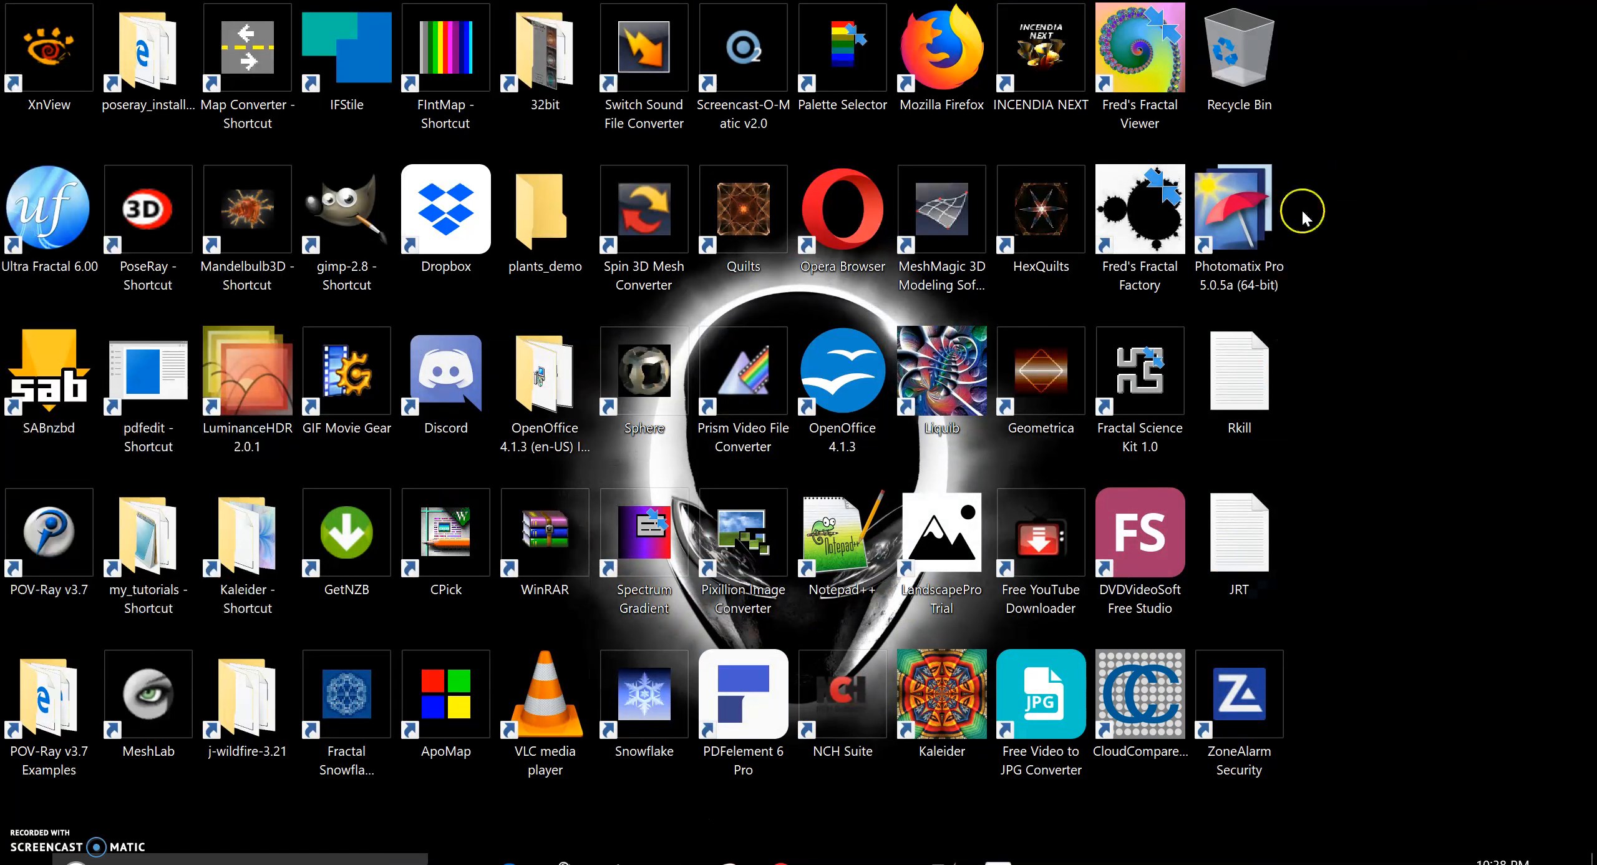
right_click(1345, 176)
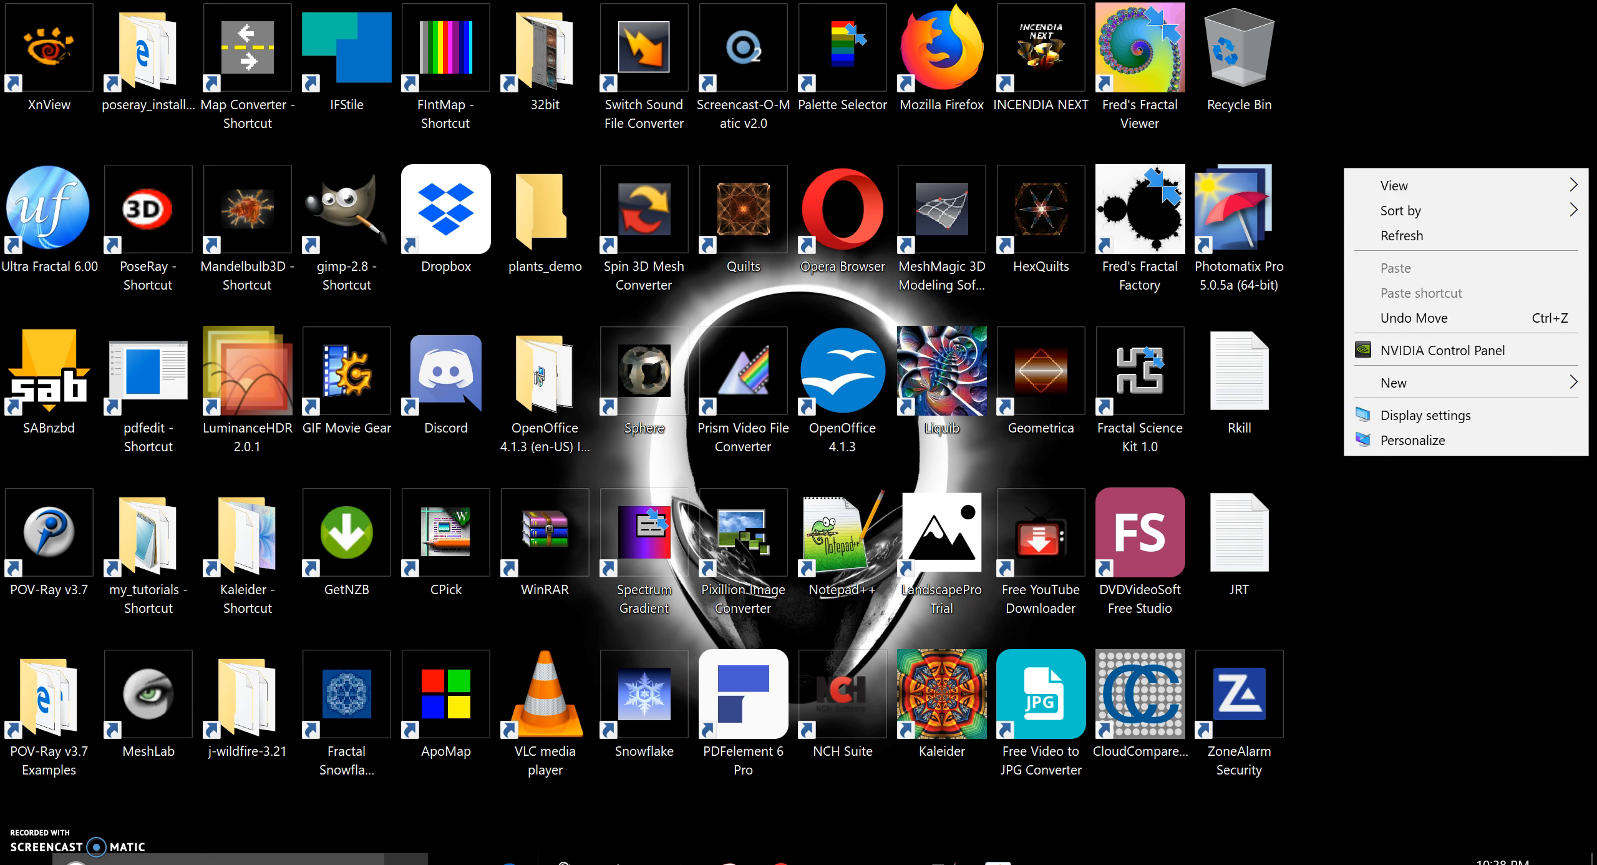
- Dismiss the context menu and bring the Start menu up over the desktop icons
key(super)
key(super)
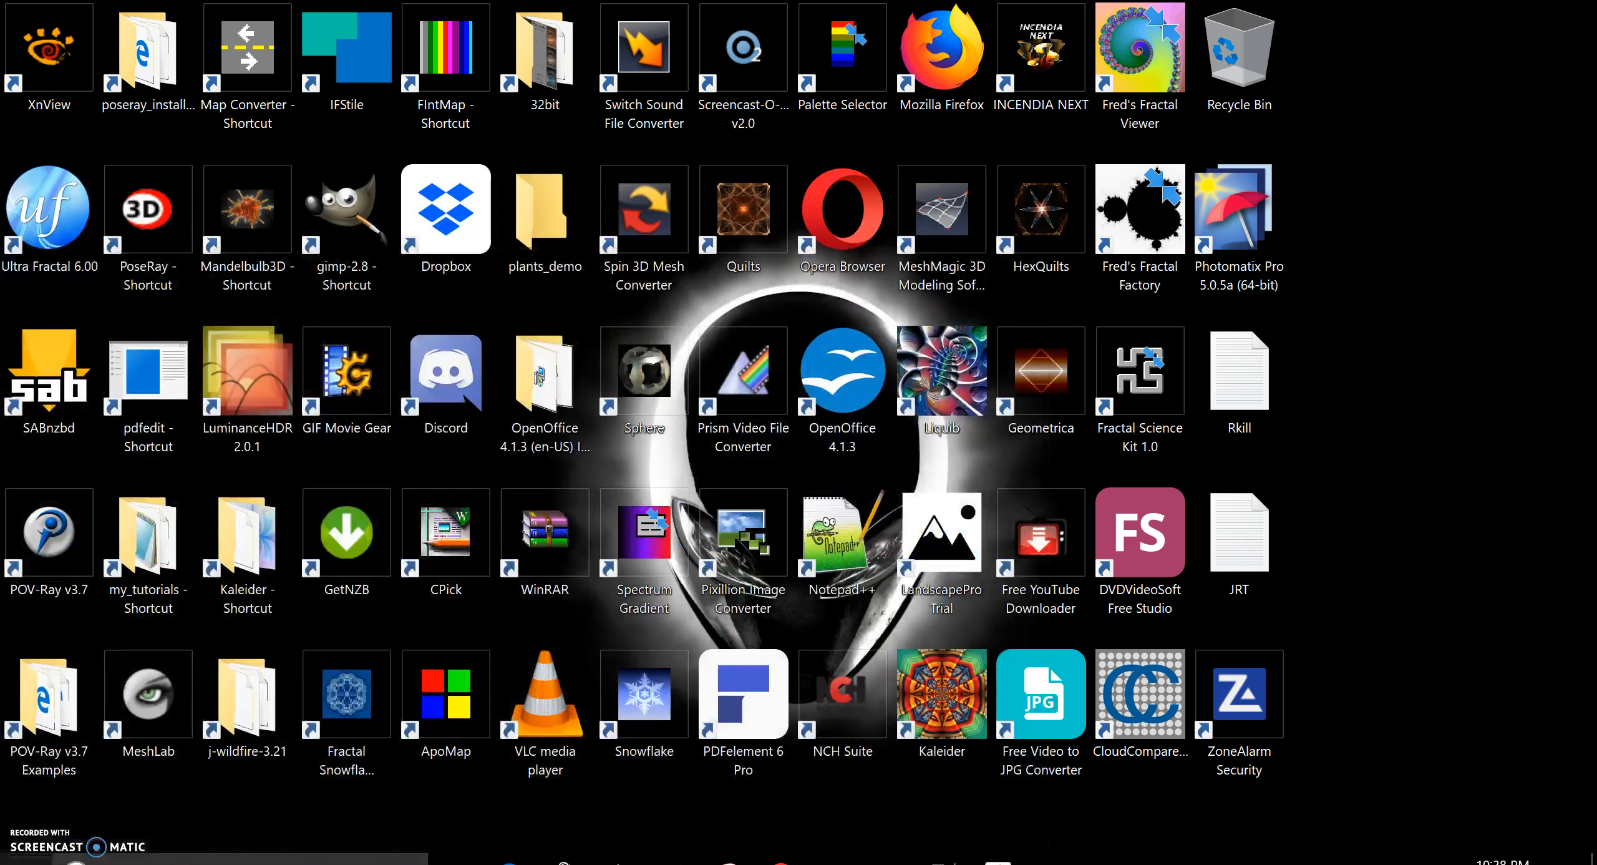
key(super)
key(super)
key(super)
key(super)
key(super)
key(super)
key(super)
key(super)
key(super)
key(super)
key(super)
key(super+x)
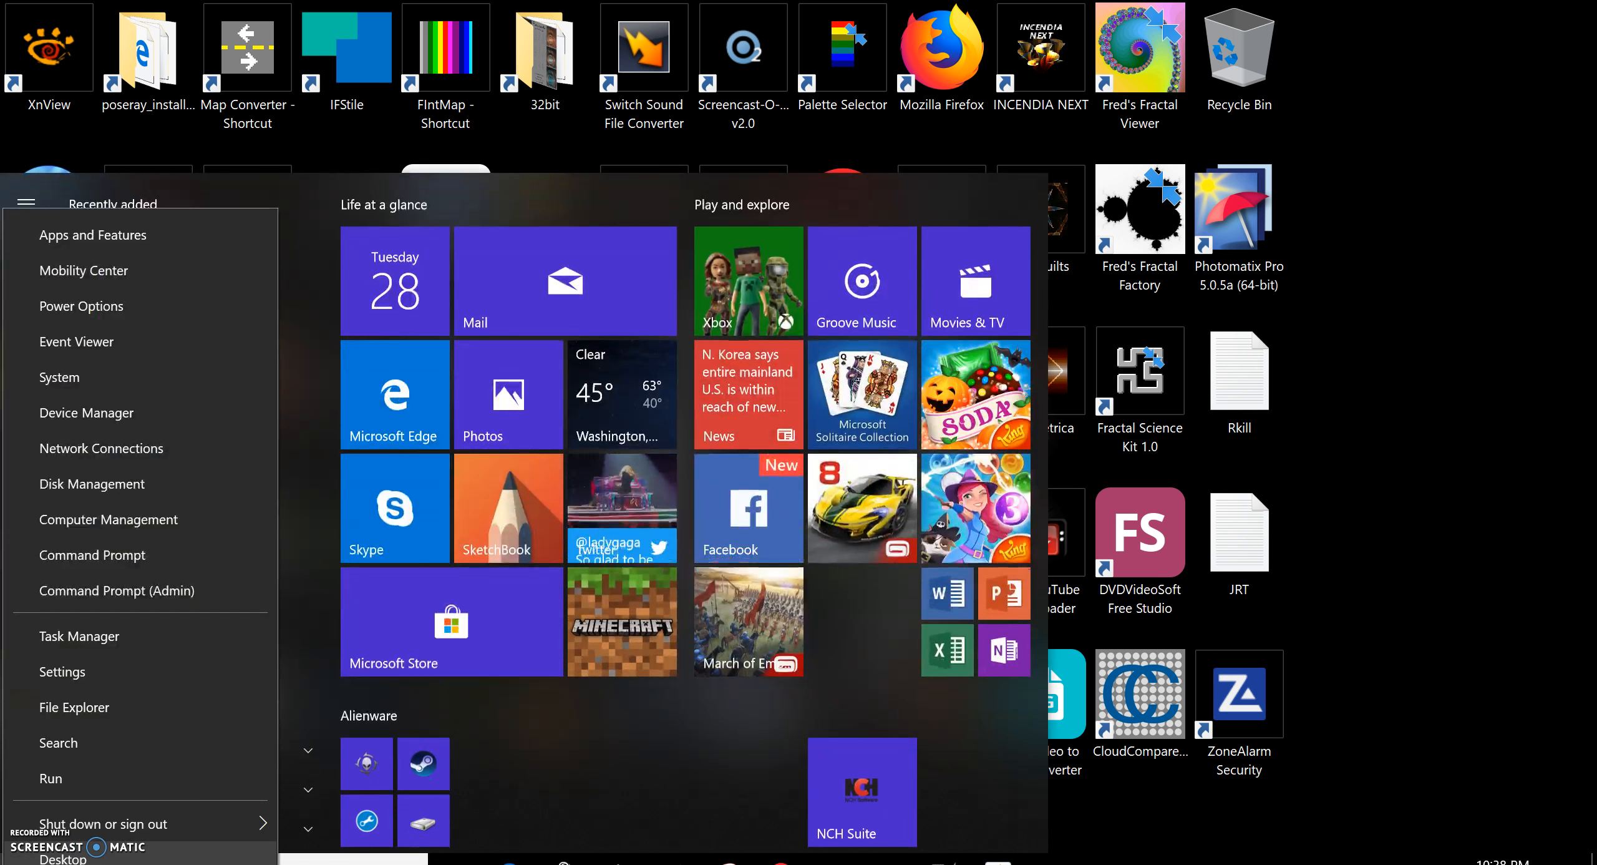
key(Escape)
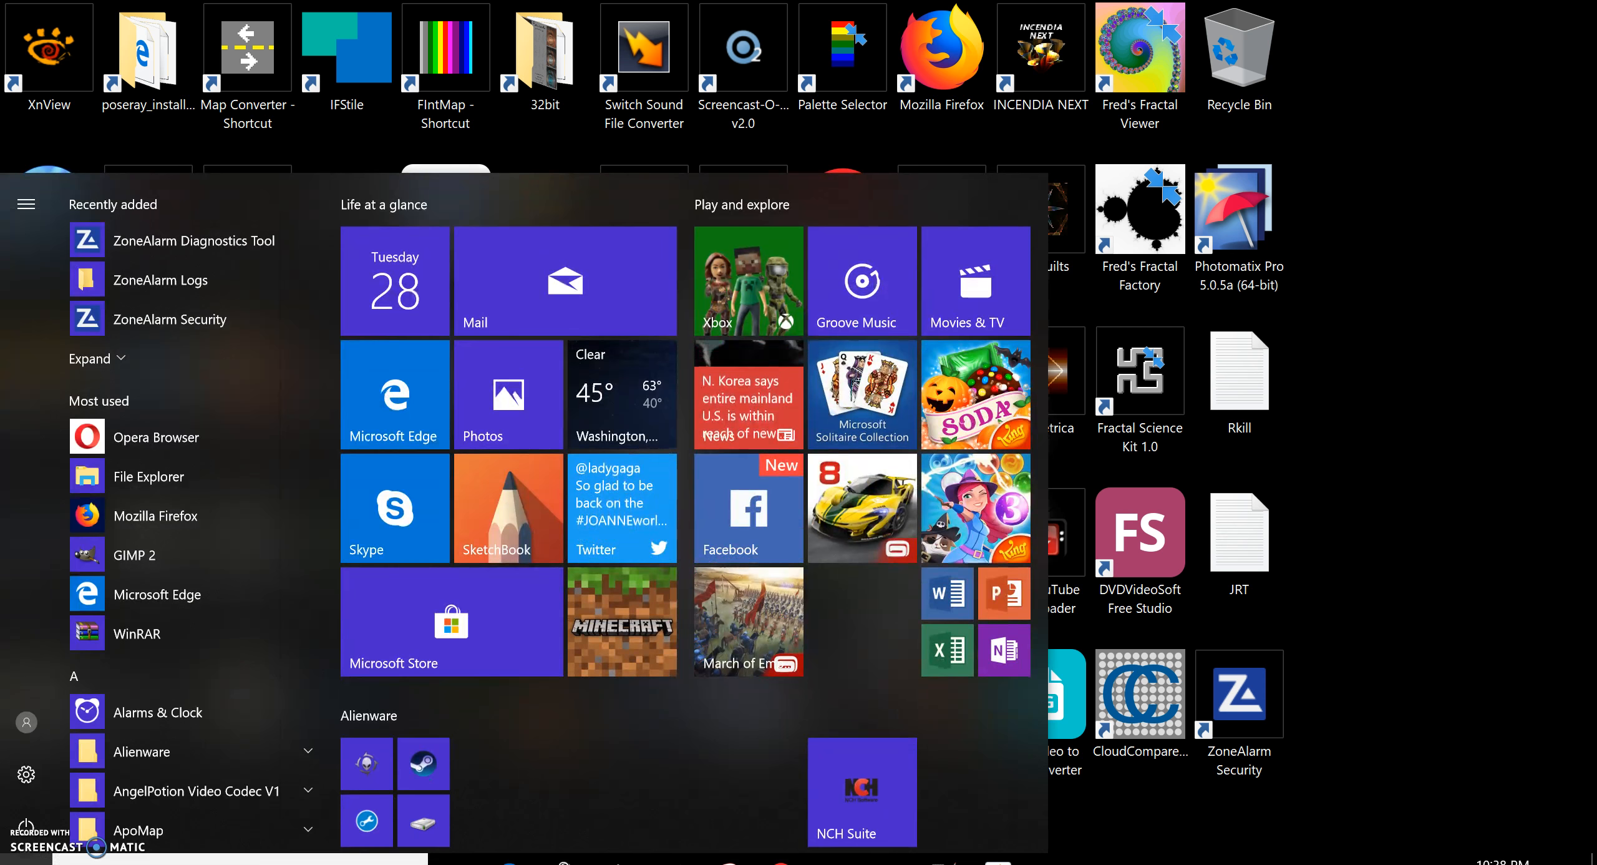